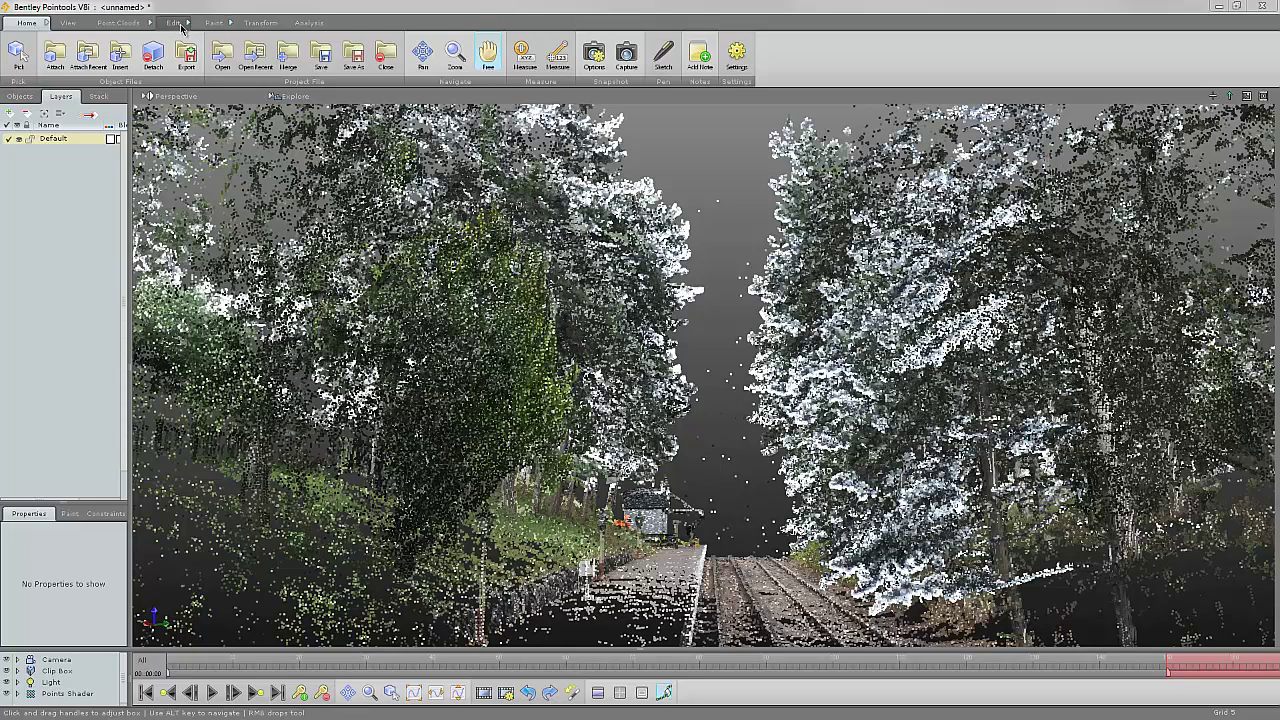
Add a Colour Match selection constraint using white sampled from the scene, with tolerance 0.78.
left_click(175, 23)
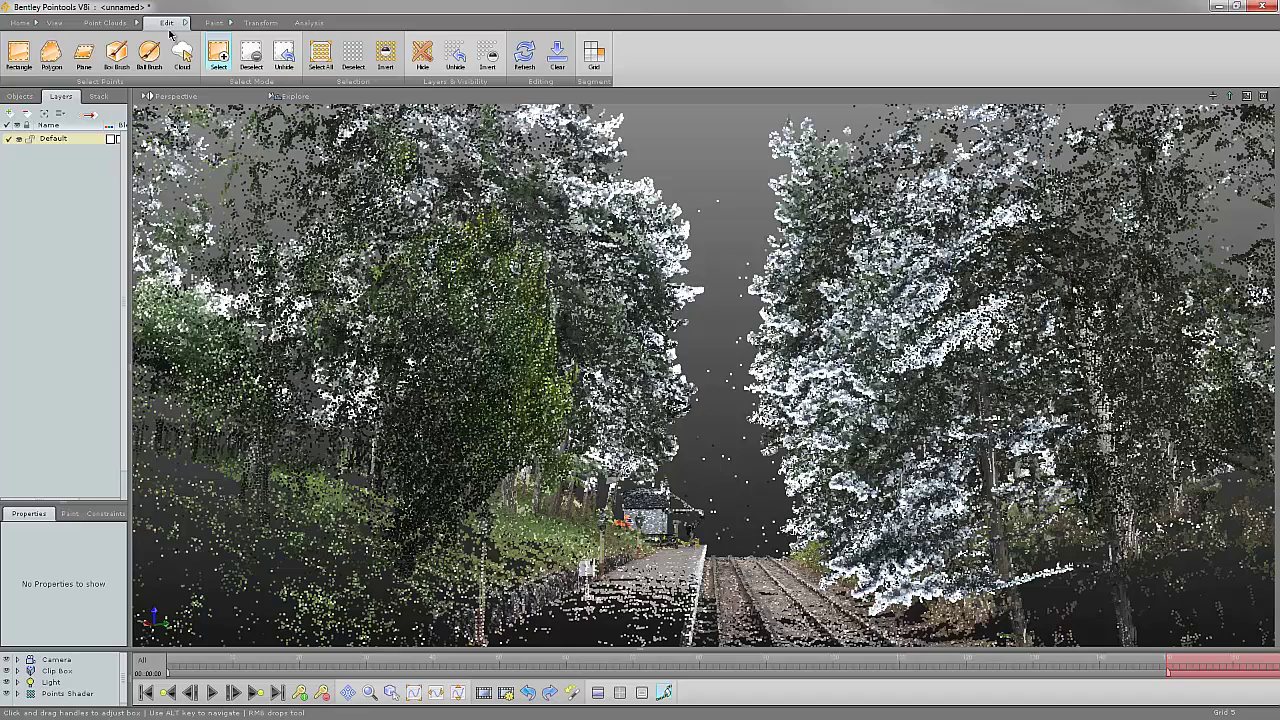
left_click(97, 514)
left_click(77, 537)
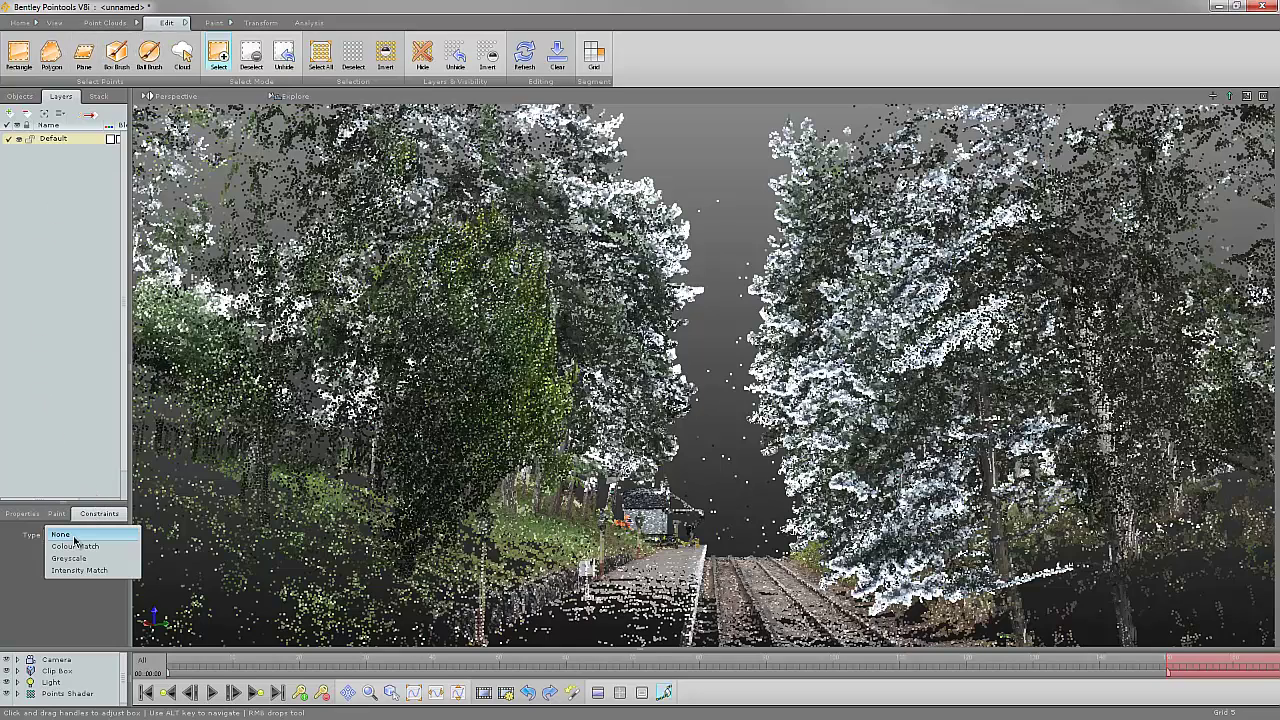
left_click(80, 547)
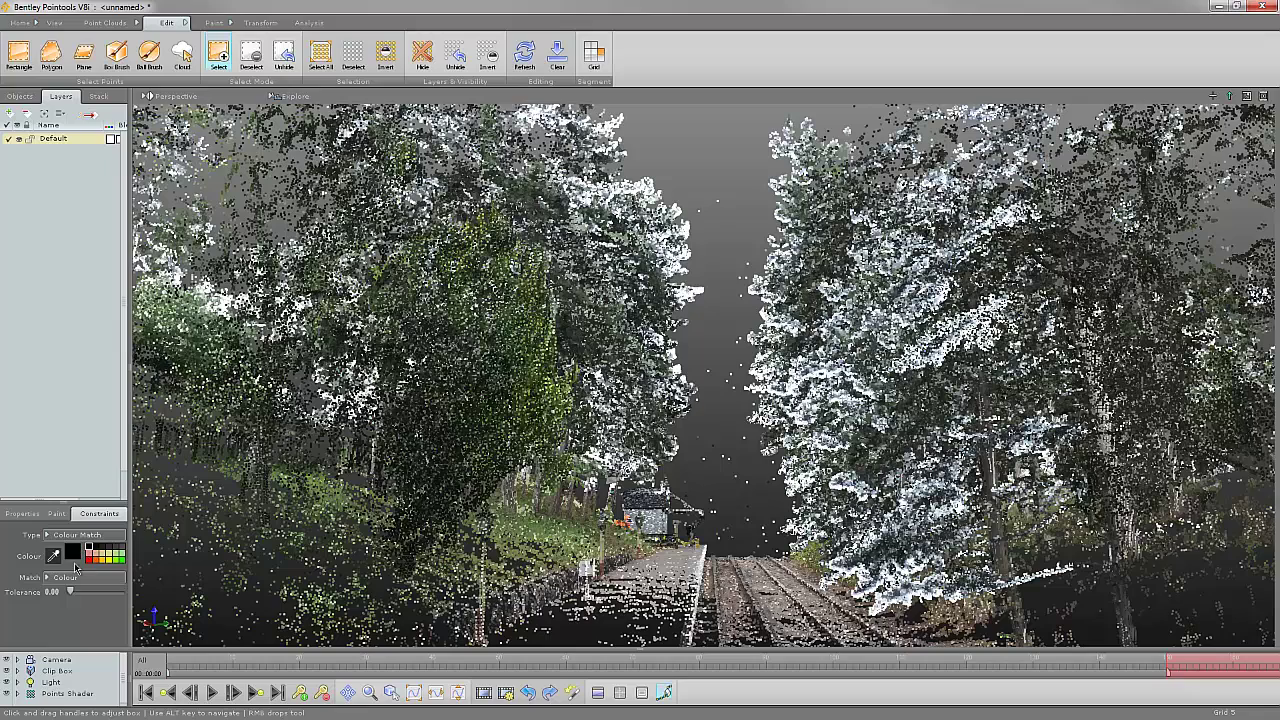
left_click(54, 556)
left_click_drag(72, 594, 112, 595)
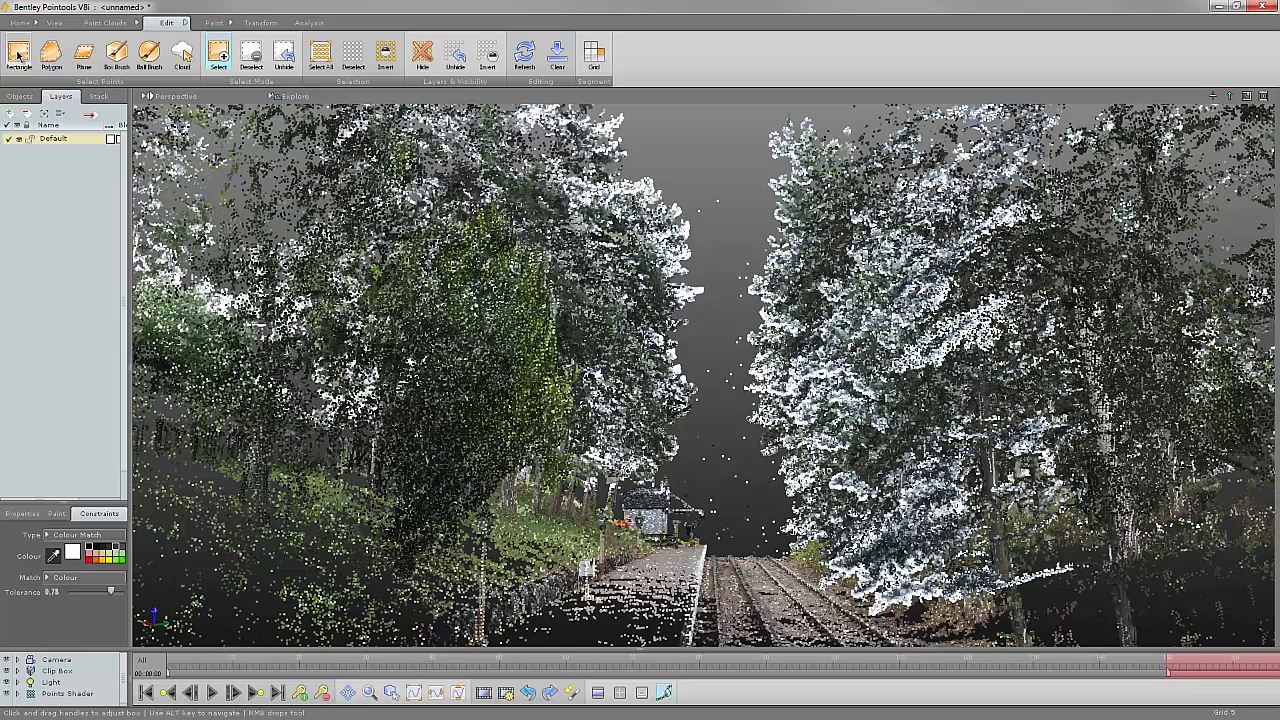
Draw a six-point polygon fence around both tree canopies to select the whitish foliage points.
left_click(53, 60)
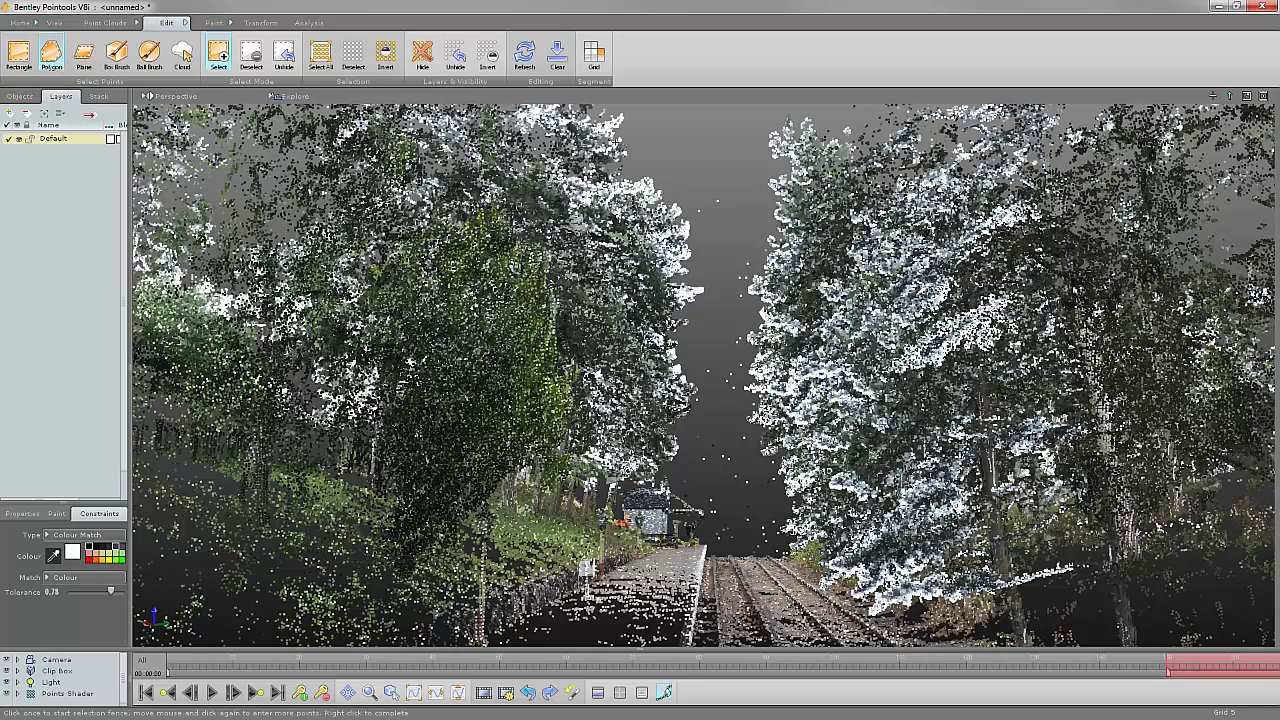
left_click(680, 116)
left_click(140, 320)
left_click(330, 446)
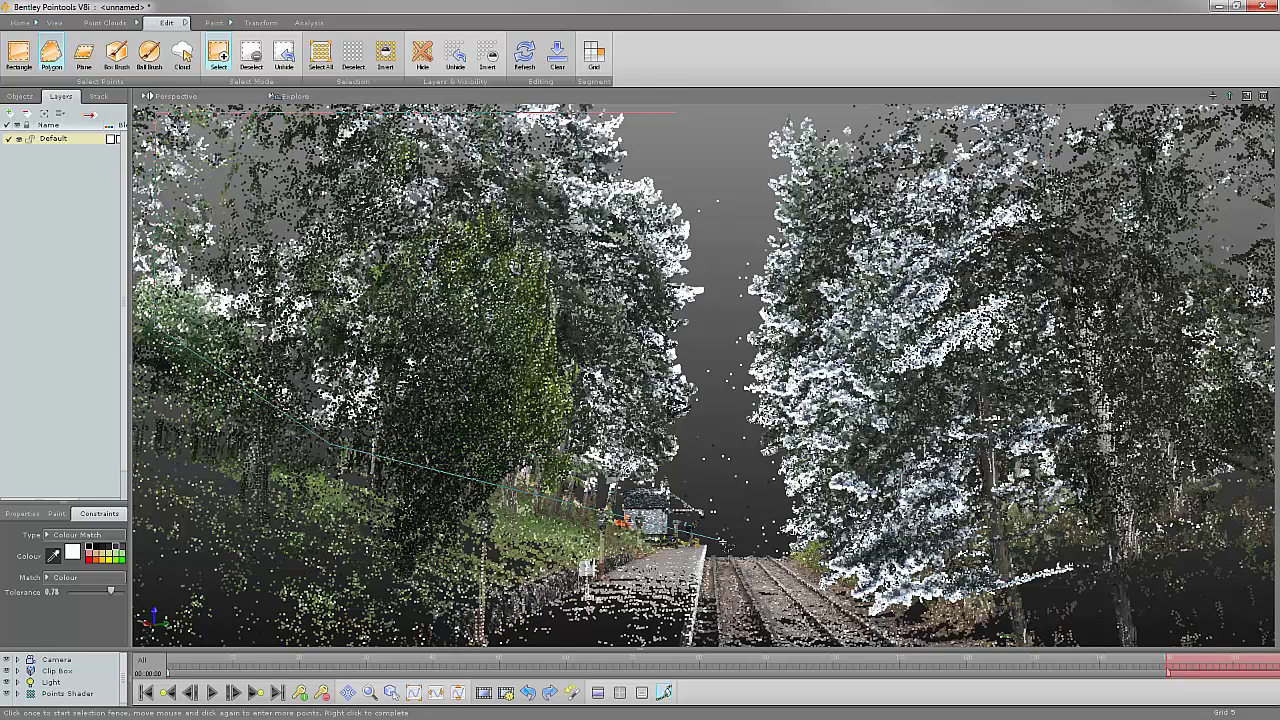
left_click(925, 632)
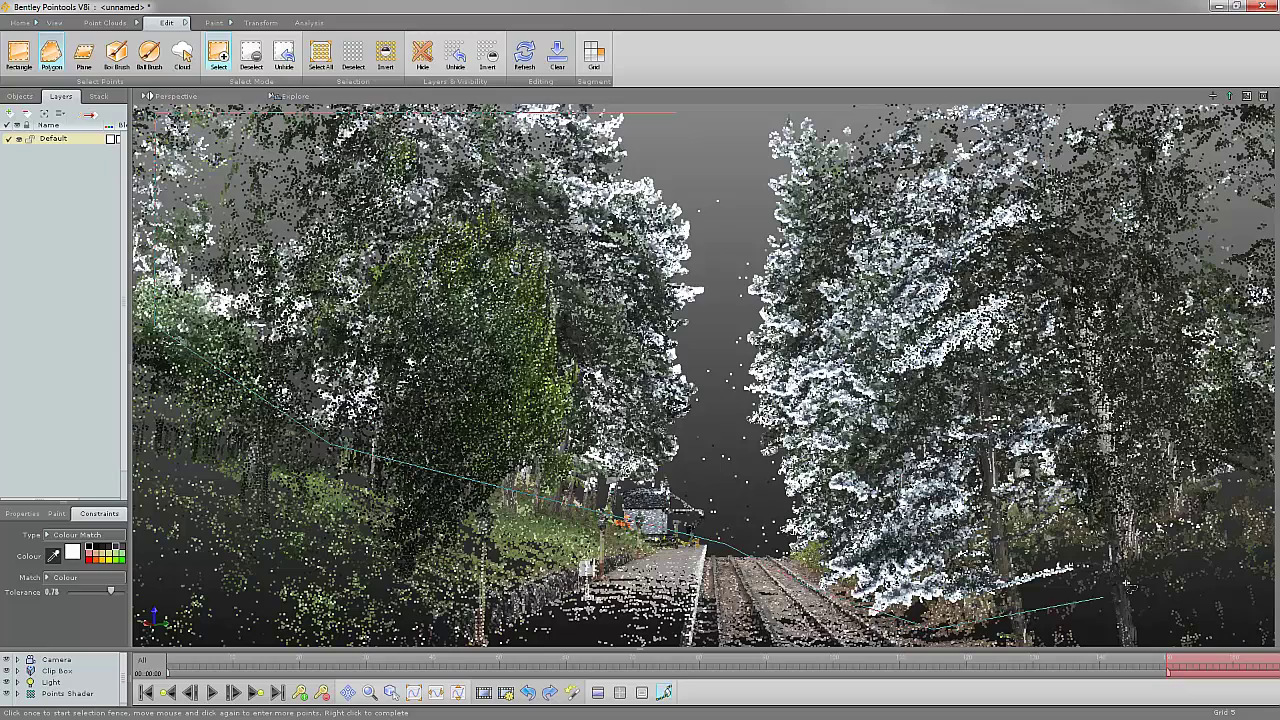
left_click(1200, 546)
left_click(1243, 110)
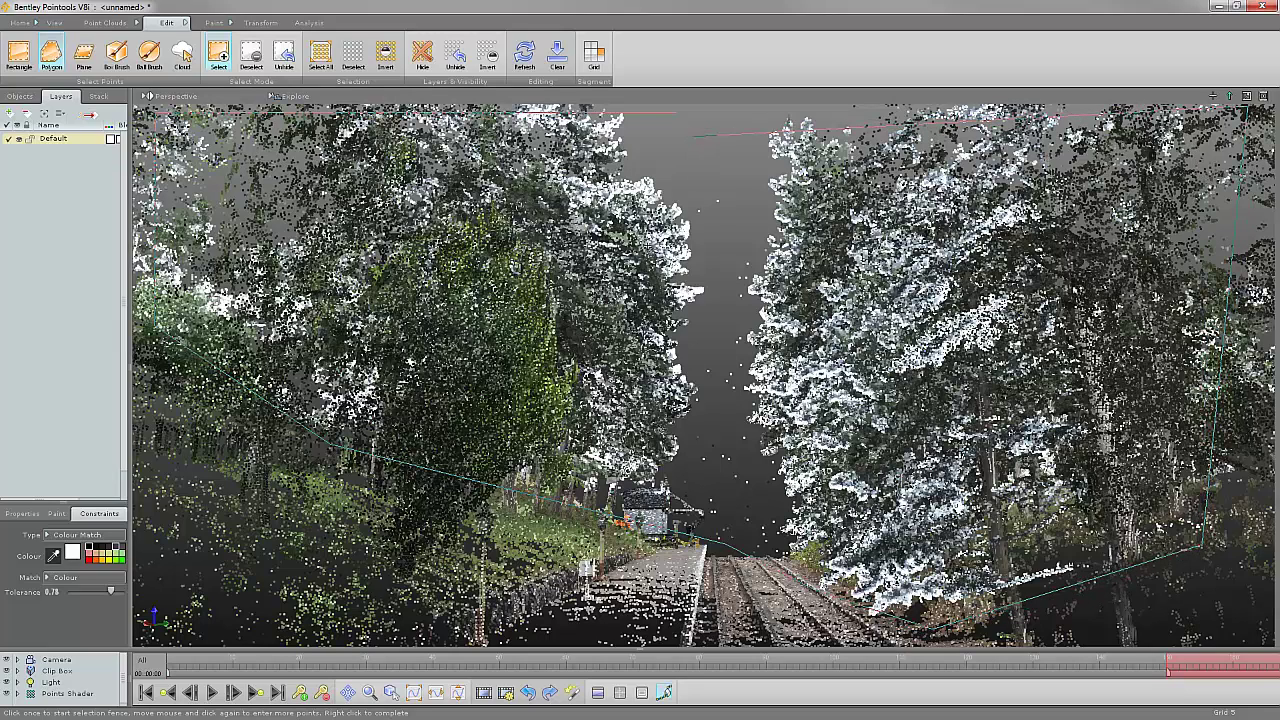
right_click(622, 114)
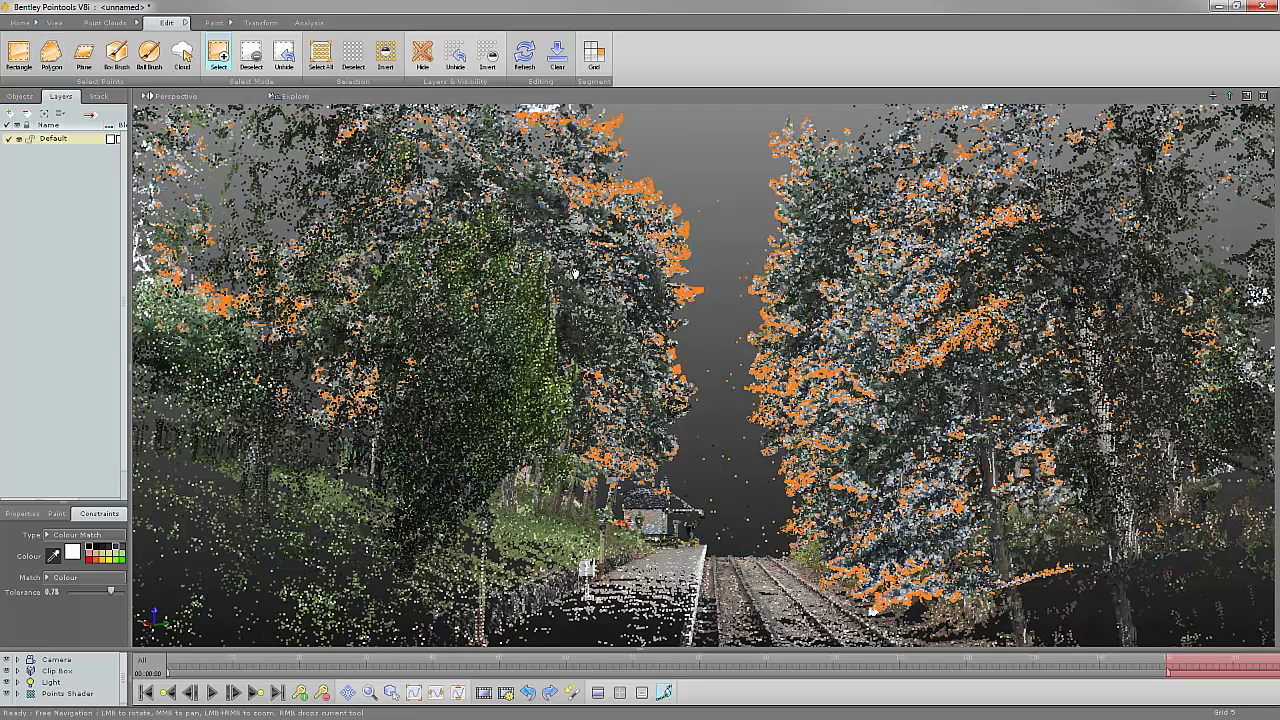
Sample a grey match colour and draw a rectangle window across the scene to add matching points.
left_click(54, 556)
left_click(22, 55)
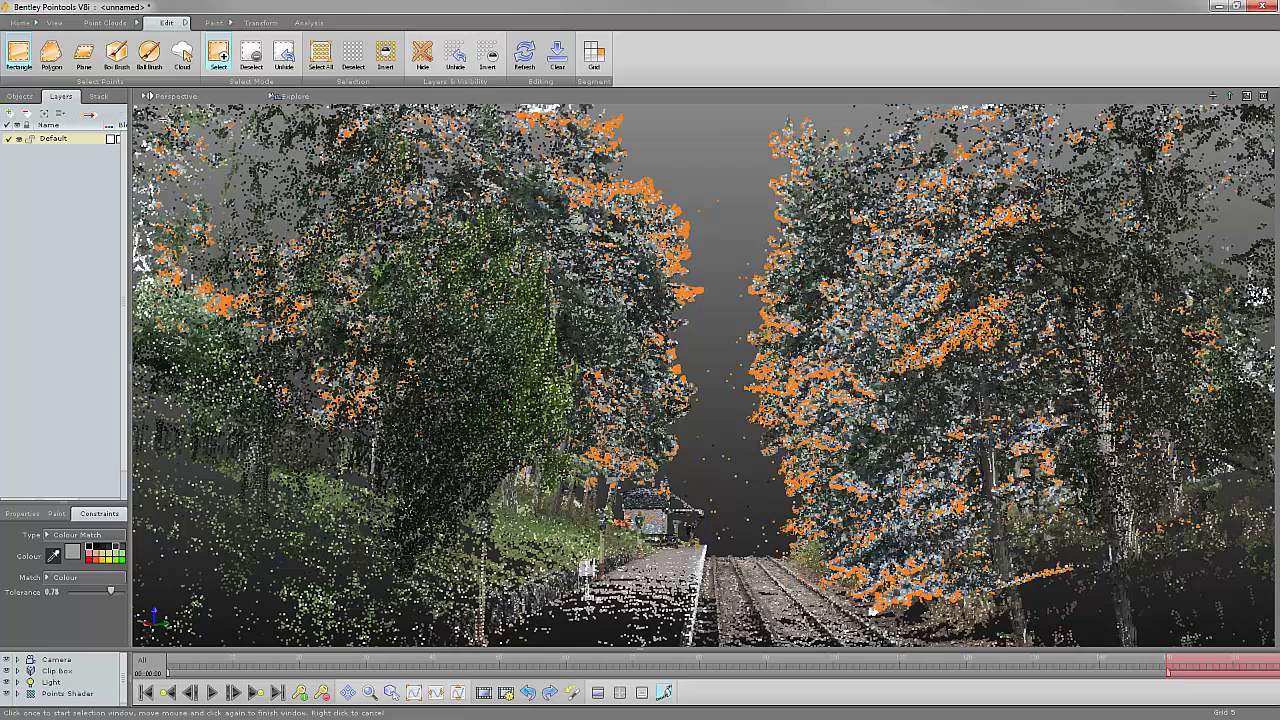
left_click(160, 108)
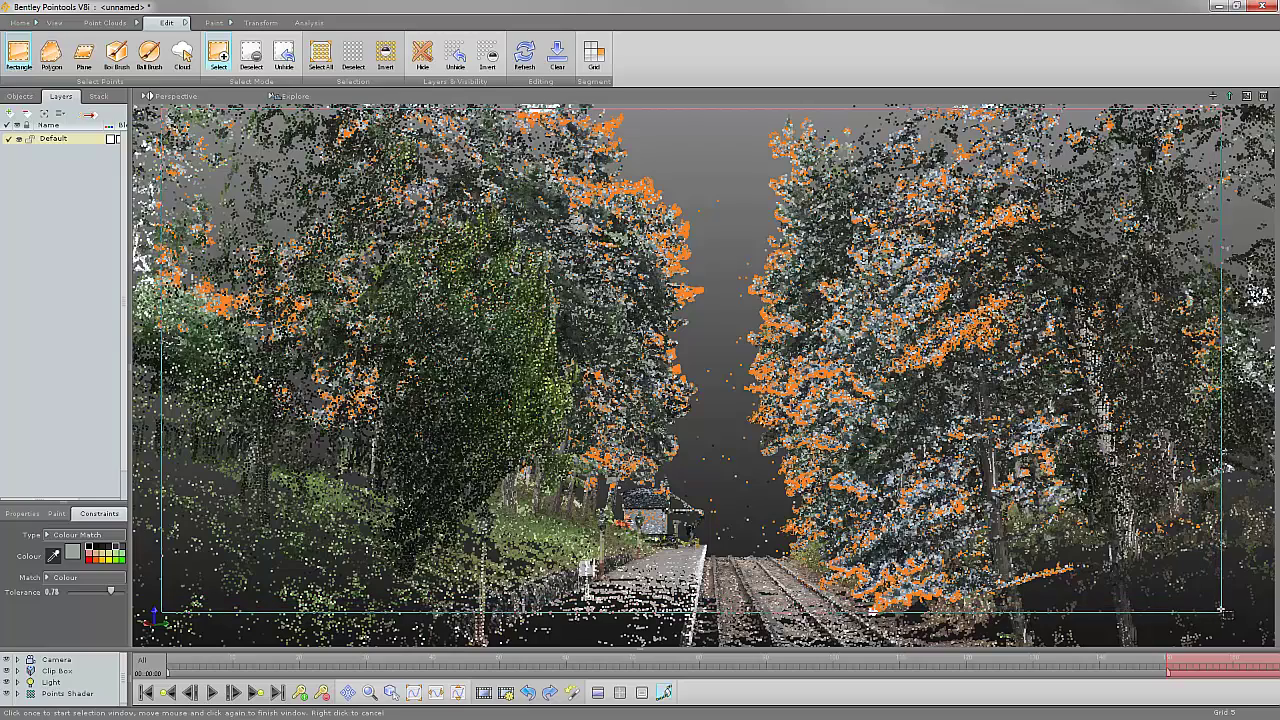
left_click(1219, 602)
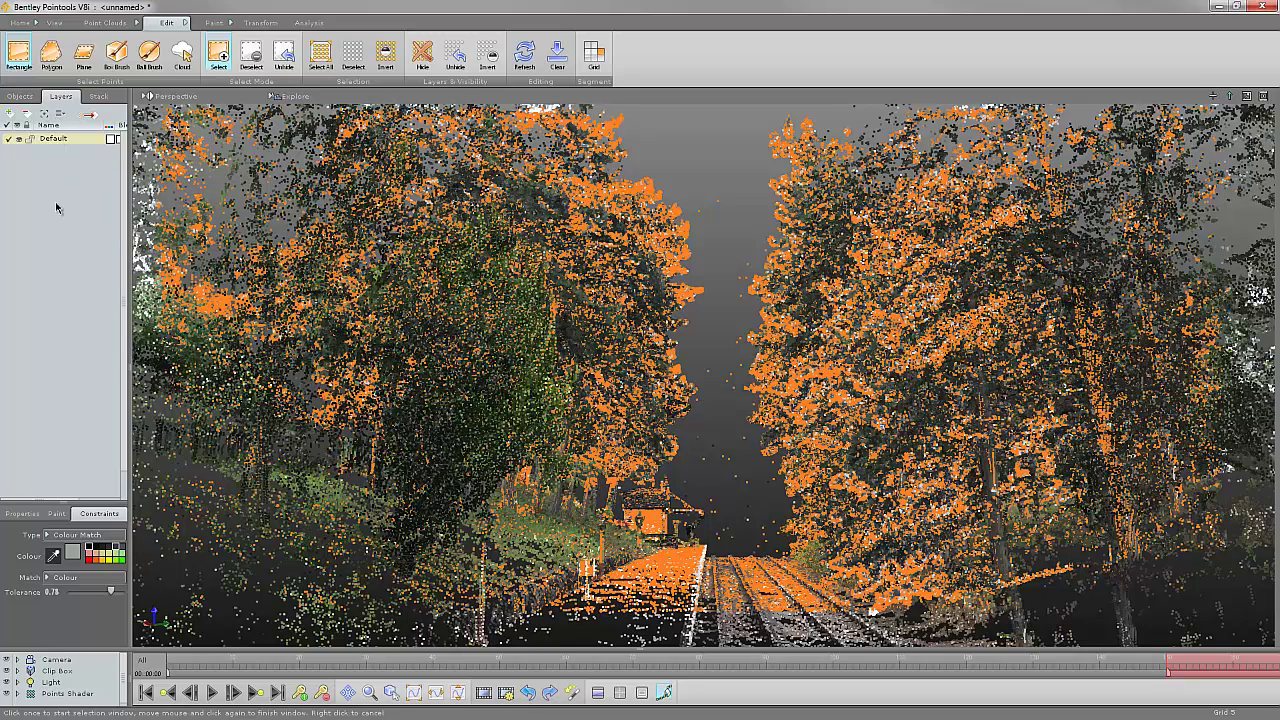
Sample a pale blue-grey match colour and window the whole viewport to add more canopy points.
left_click(55, 556)
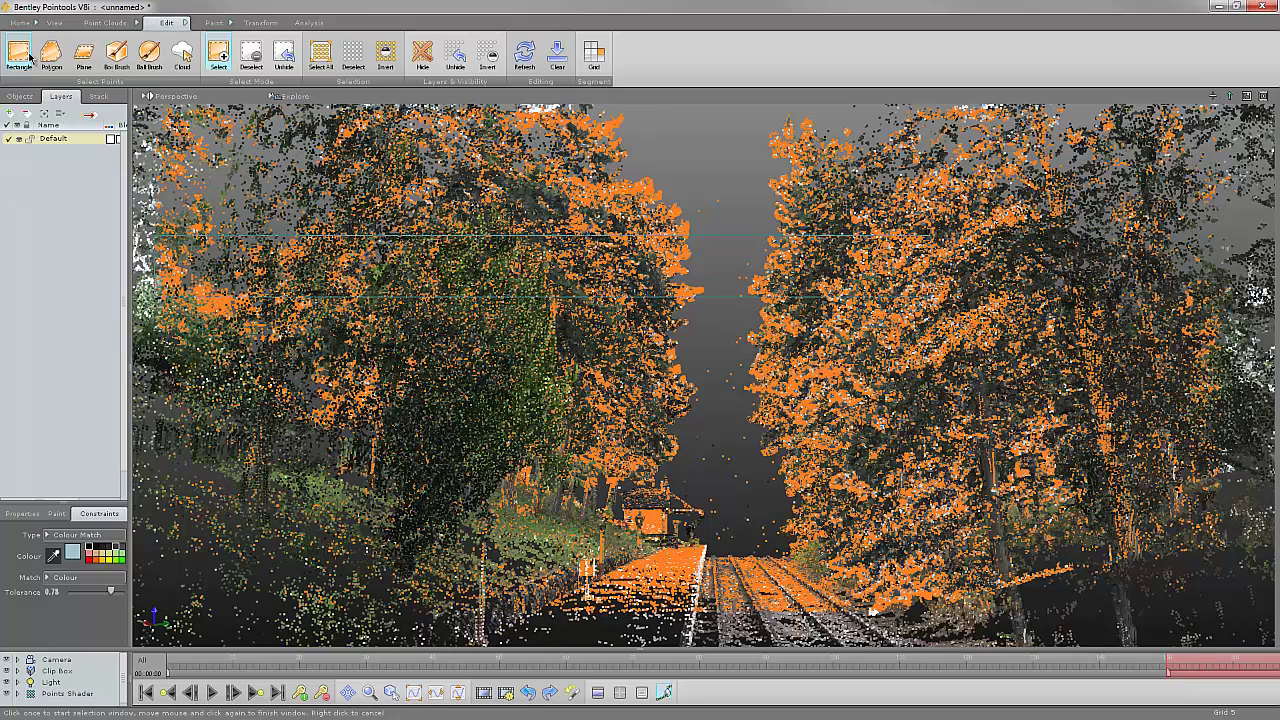
left_click(170, 113)
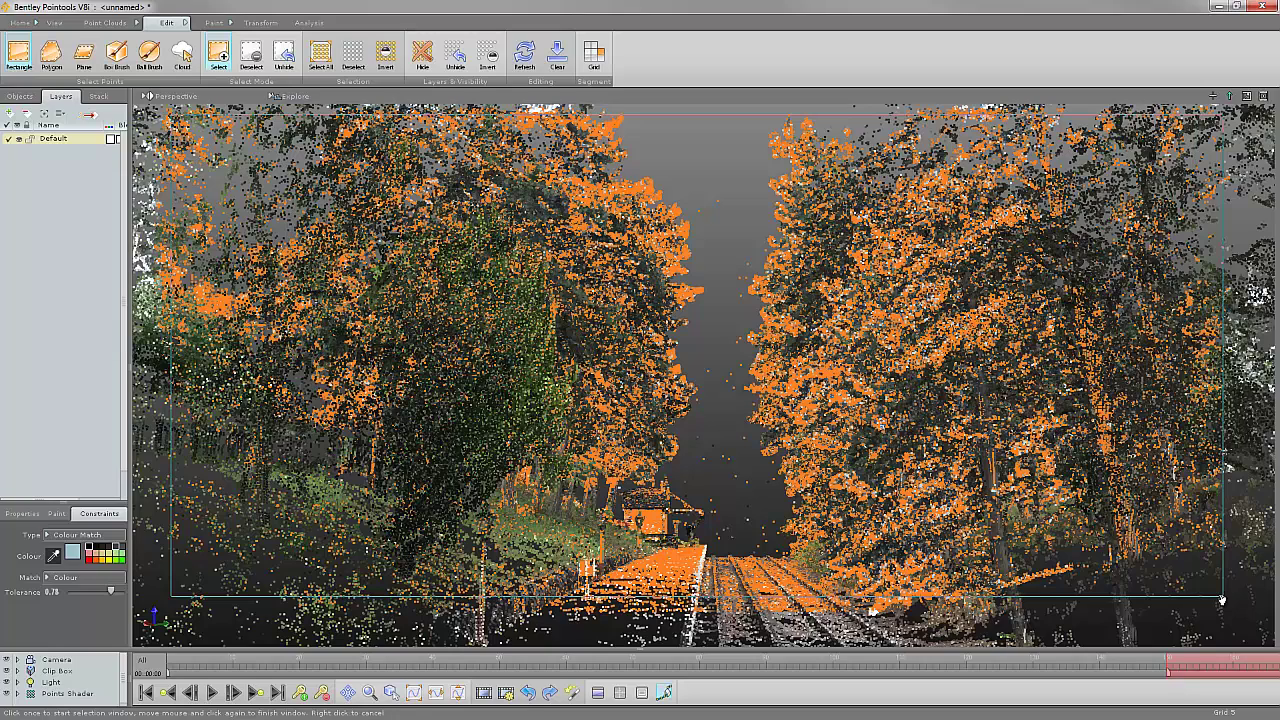
left_click(1224, 597)
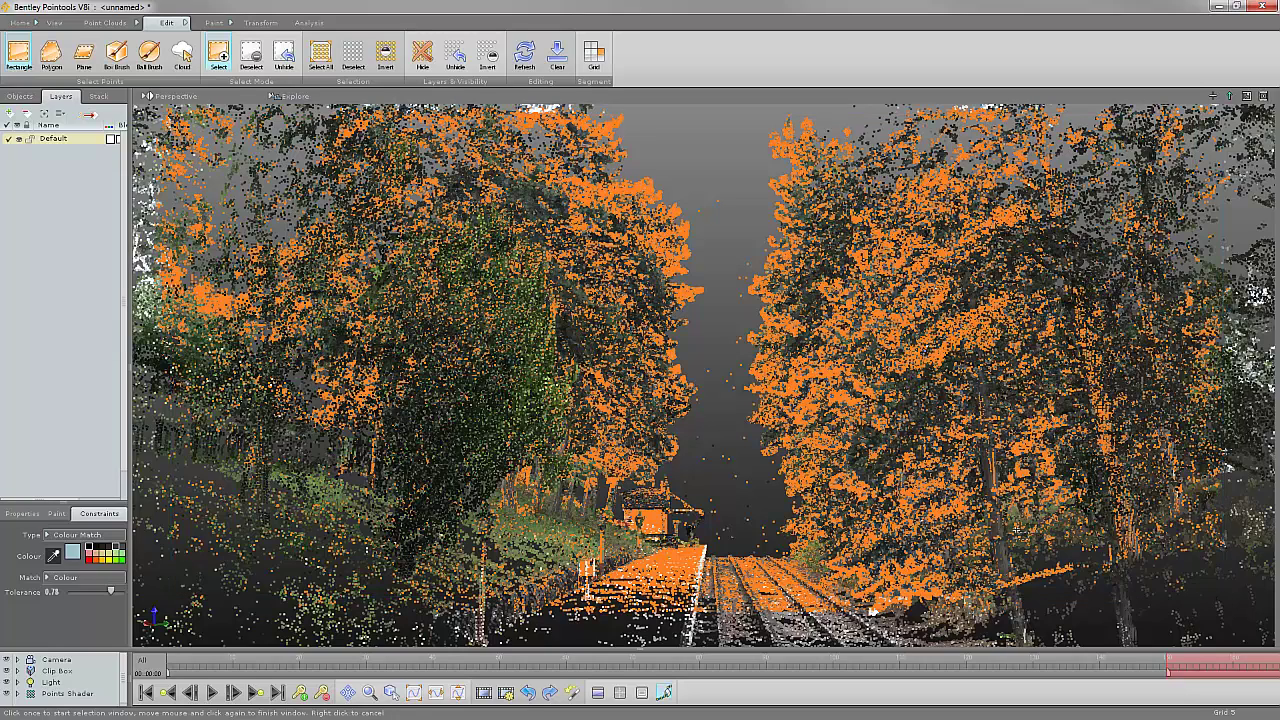
Switch to Deselect mode with the Polygon tool and constraint type None.
left_click(253, 55)
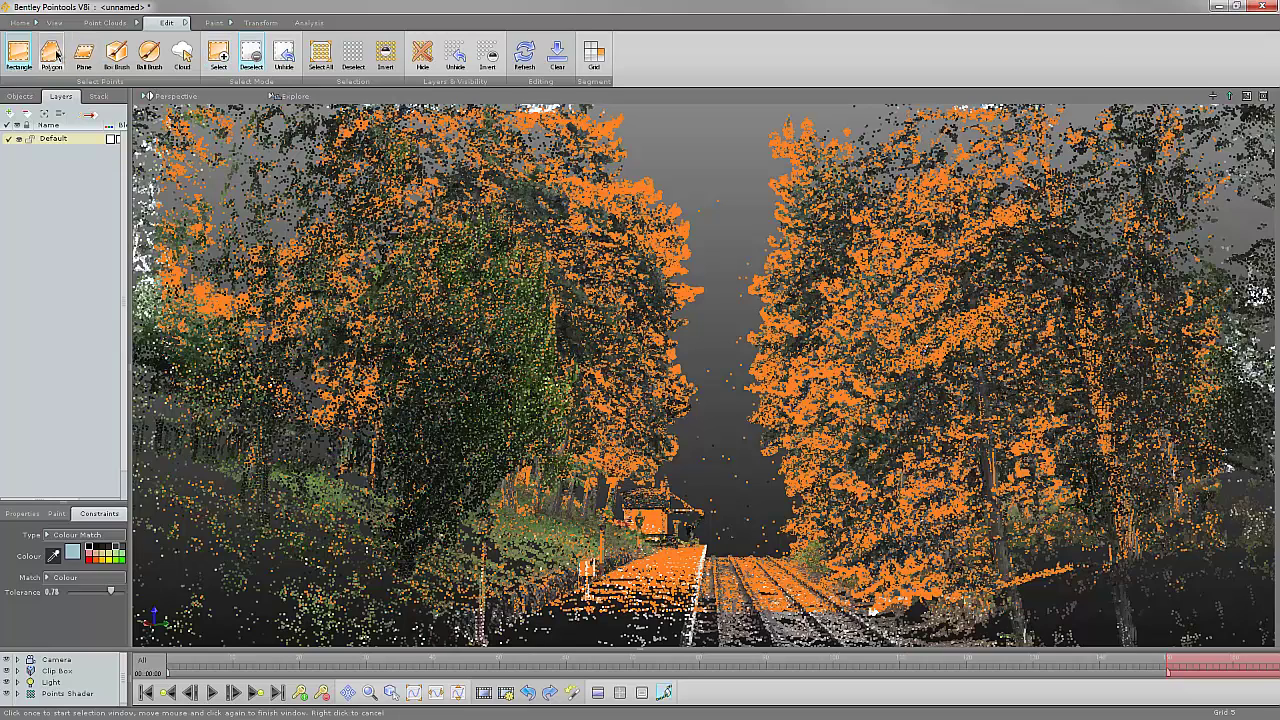
left_click(52, 53)
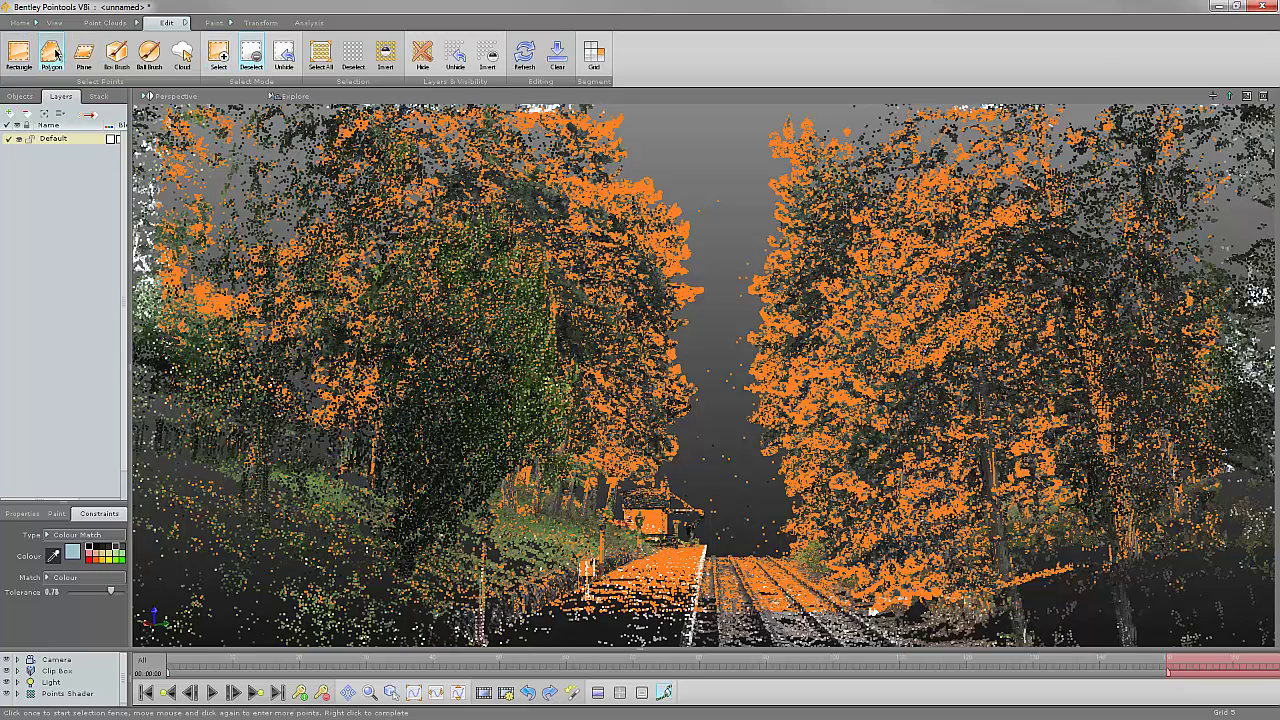
left_click(85, 535)
left_click(65, 519)
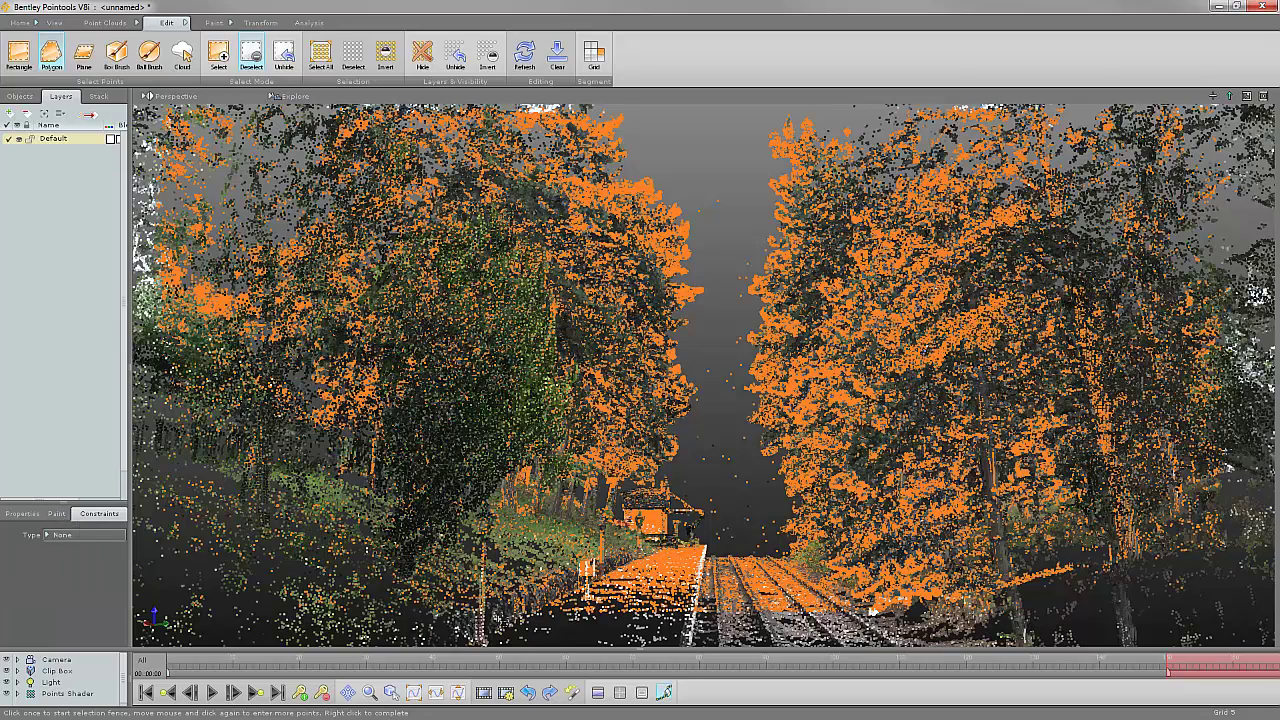
Fence the station and platform to remove their points from the selection.
left_click(420, 628)
left_click(622, 480)
left_click(697, 478)
right_click(802, 628)
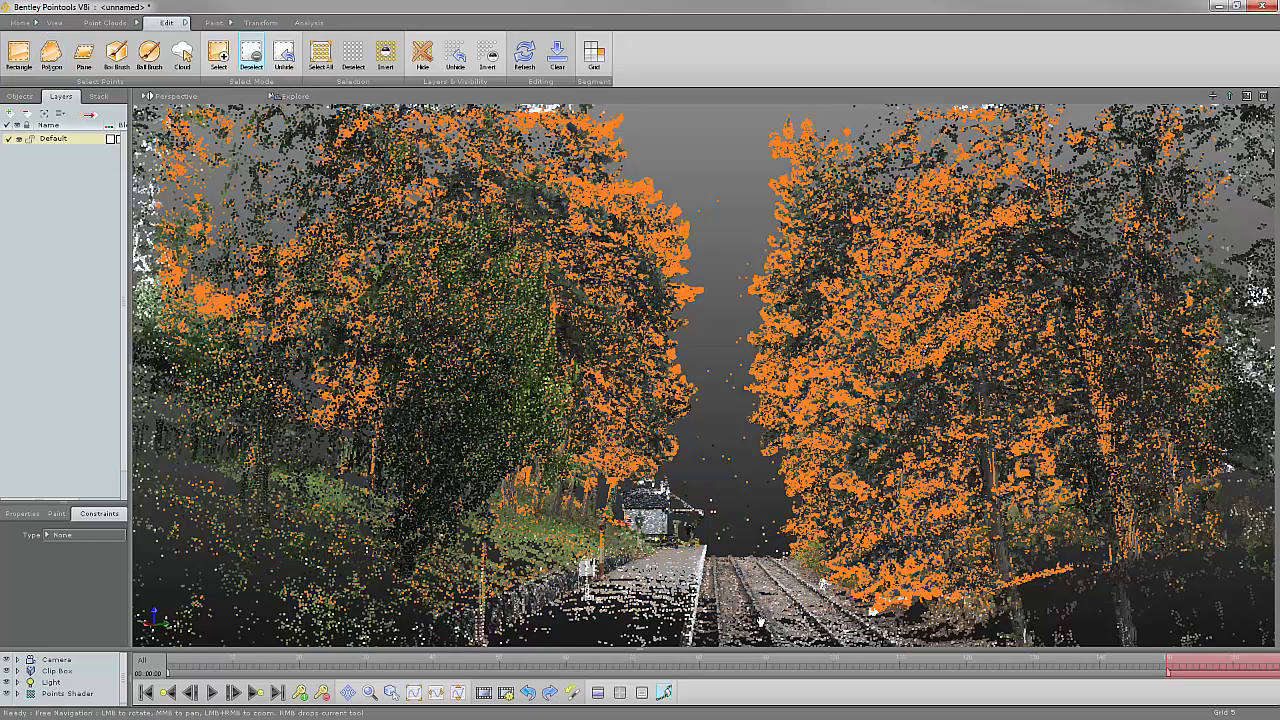
Create a layer named Leaves and move the selected foliage points onto it.
left_click(9, 114)
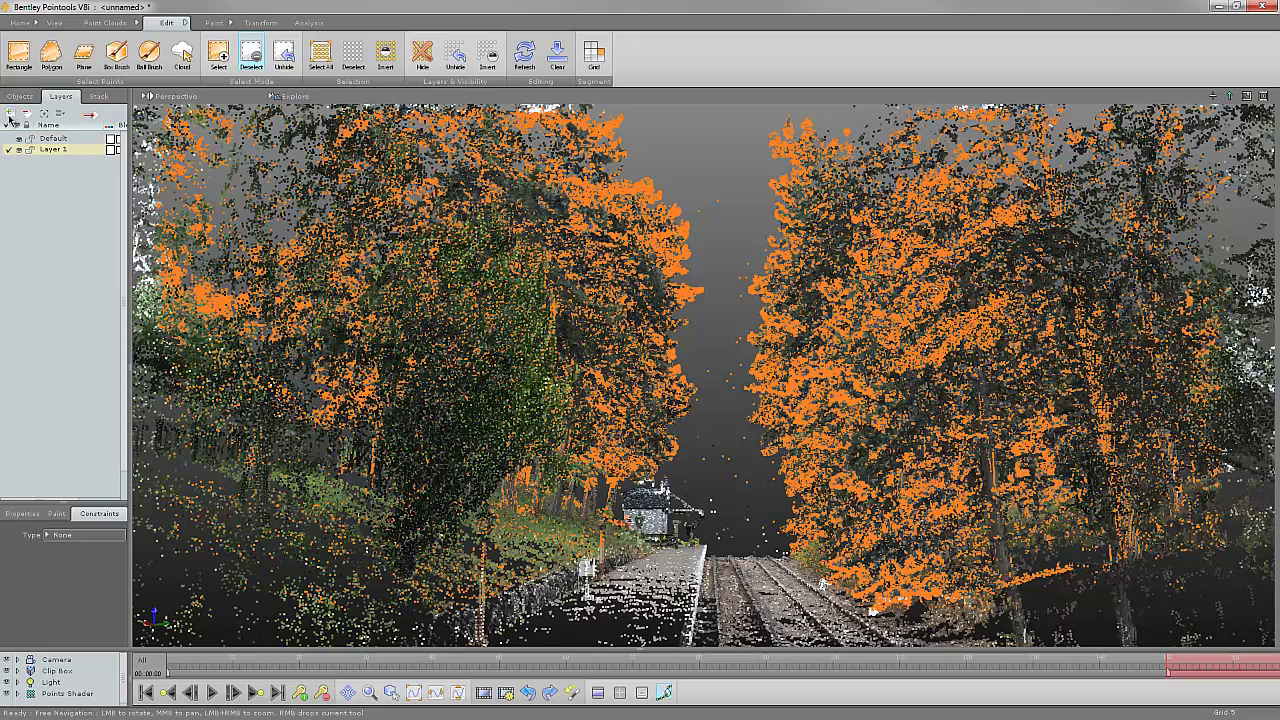
double_click(50, 152)
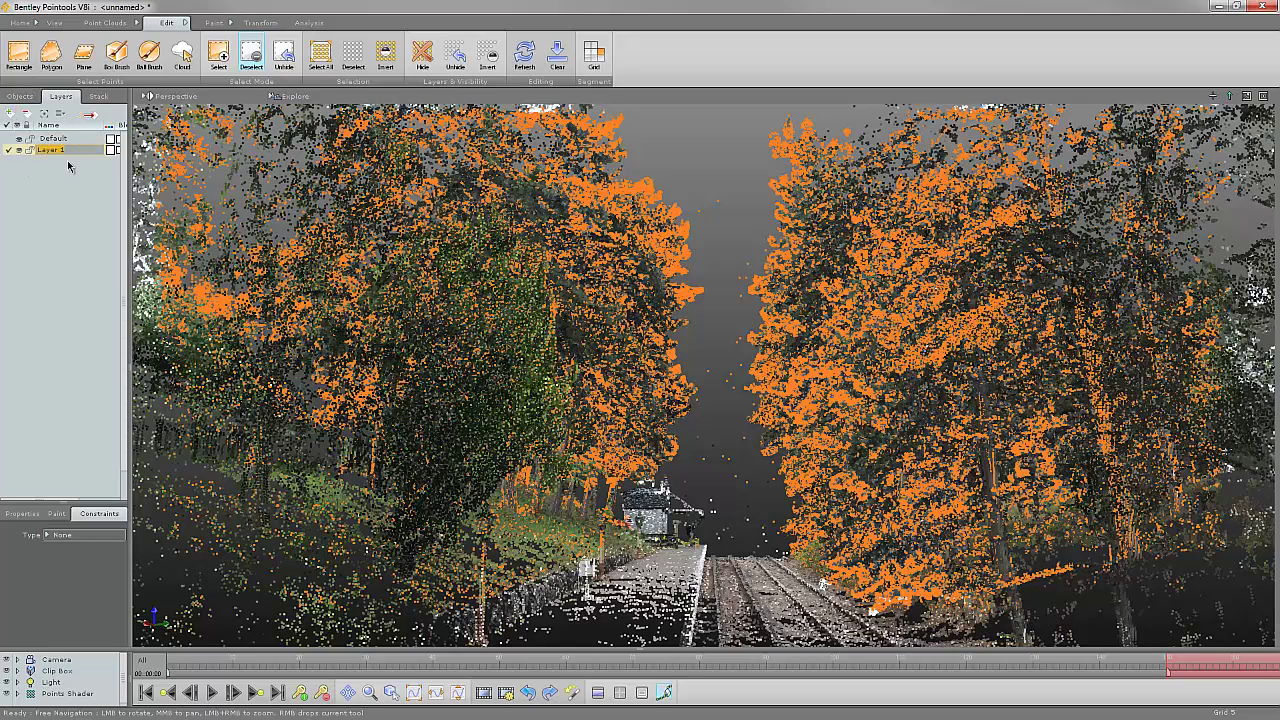
type("l")
key("Return")
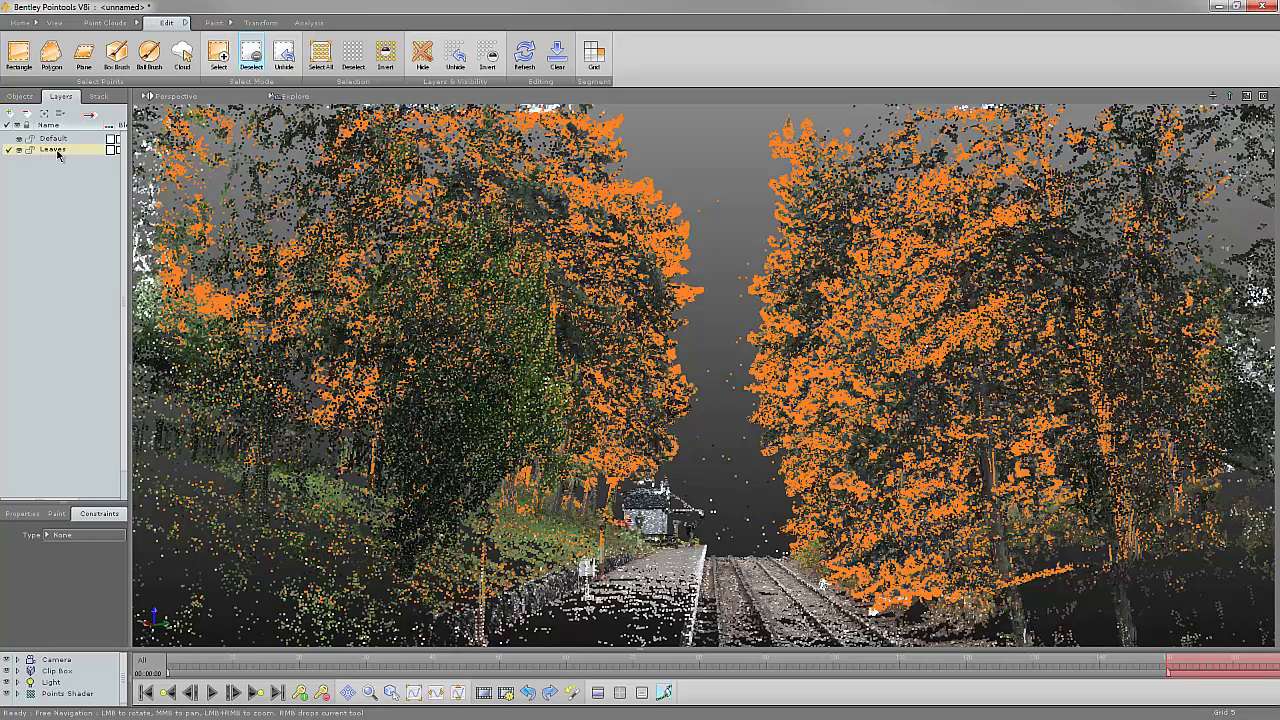
right_click(58, 154)
left_click(84, 163)
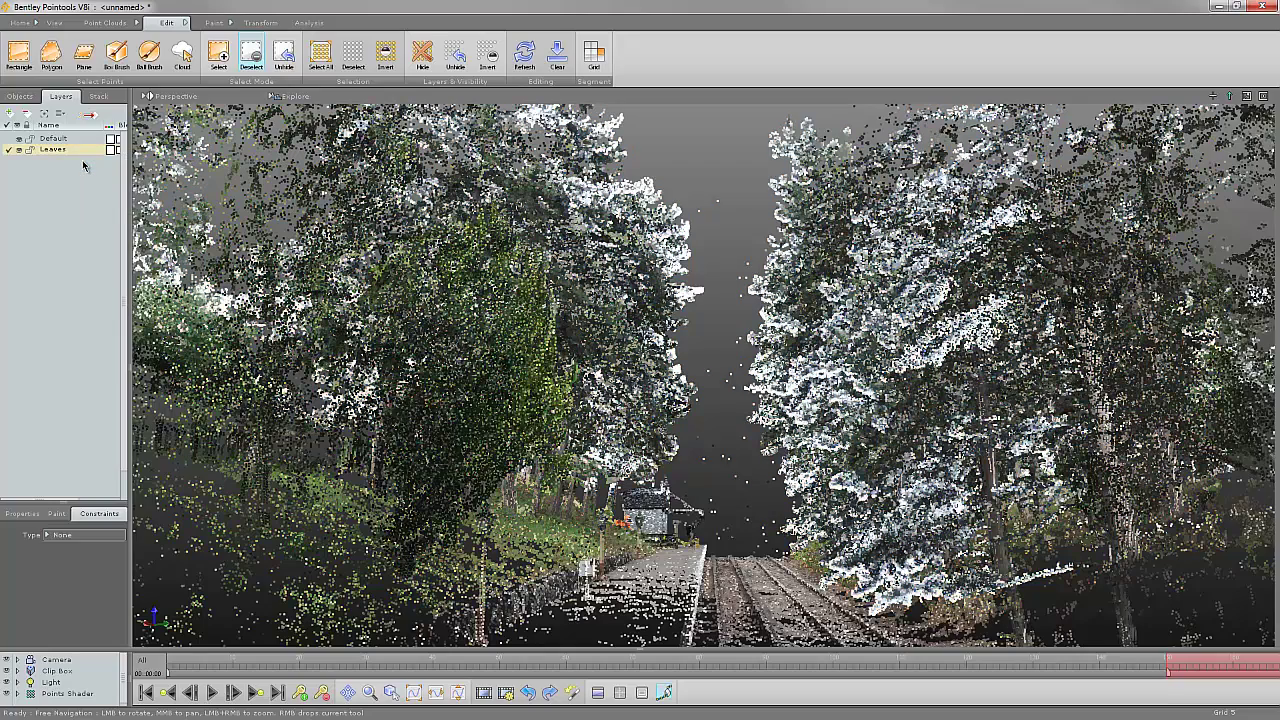
Hide and reshow the Leaves points to check them, then make Leaves the active layer.
left_click(9, 146)
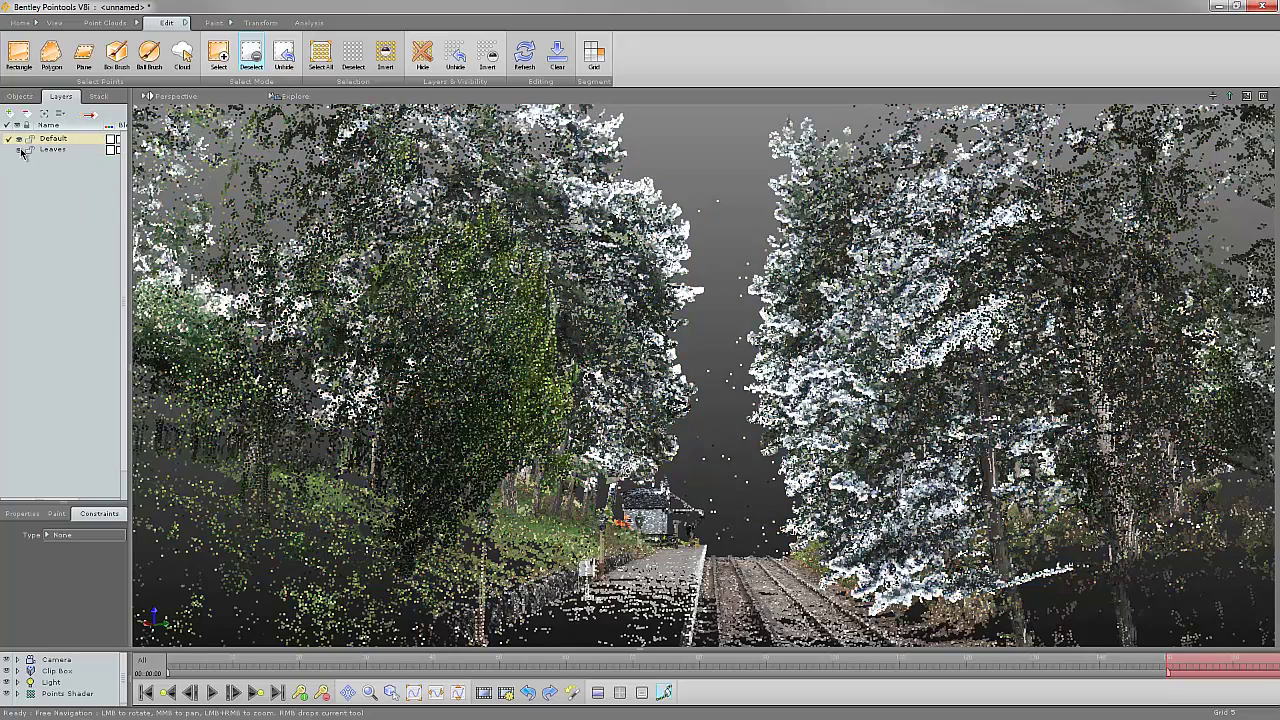
left_click(20, 150)
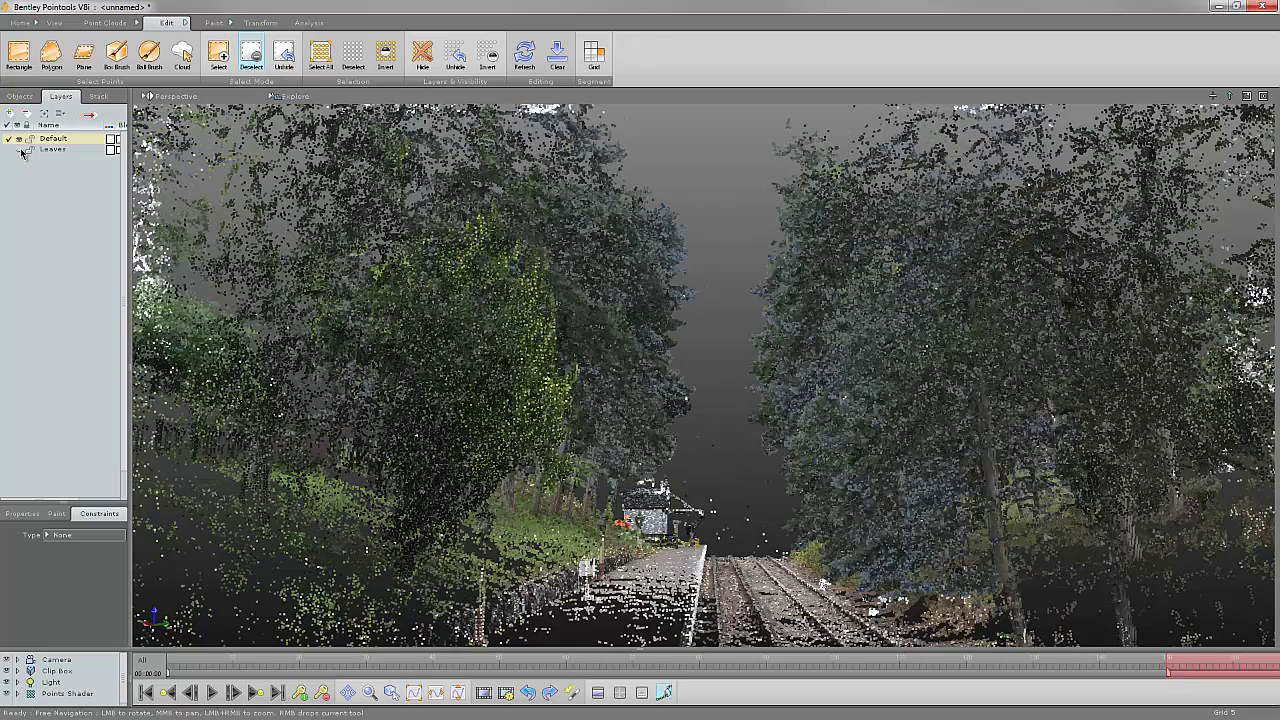
left_click(20, 150)
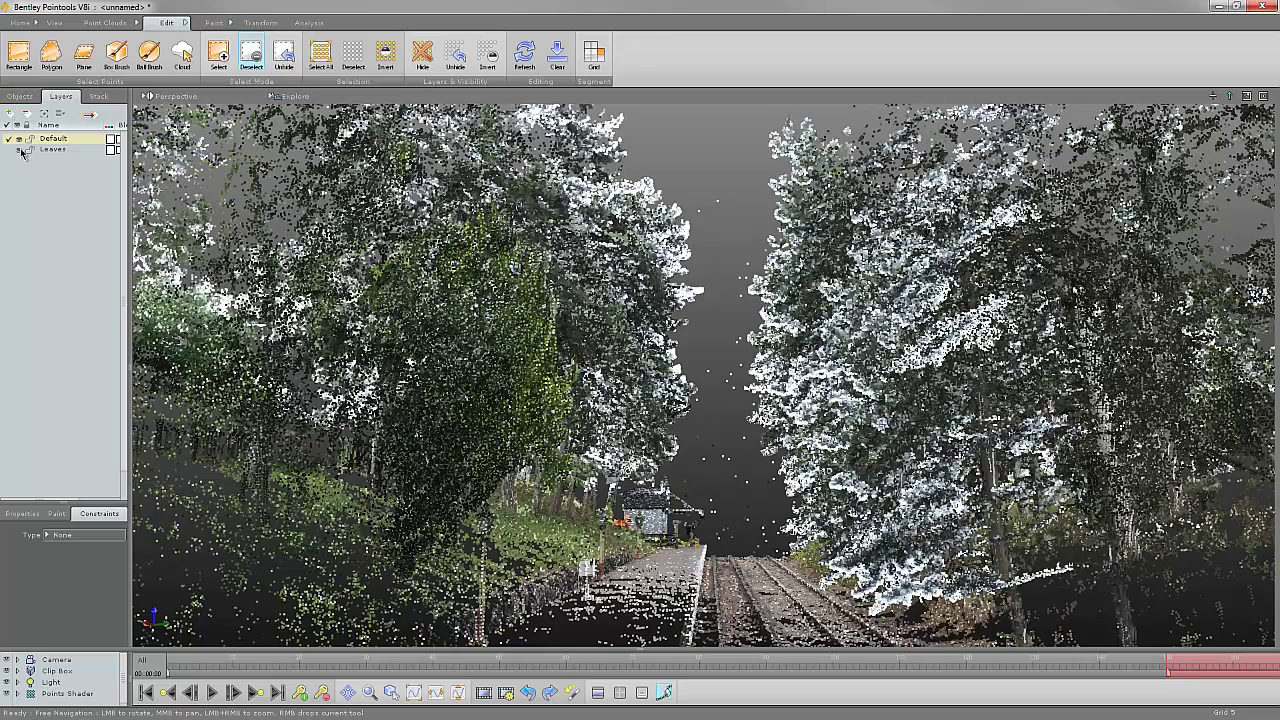
left_click(35, 151)
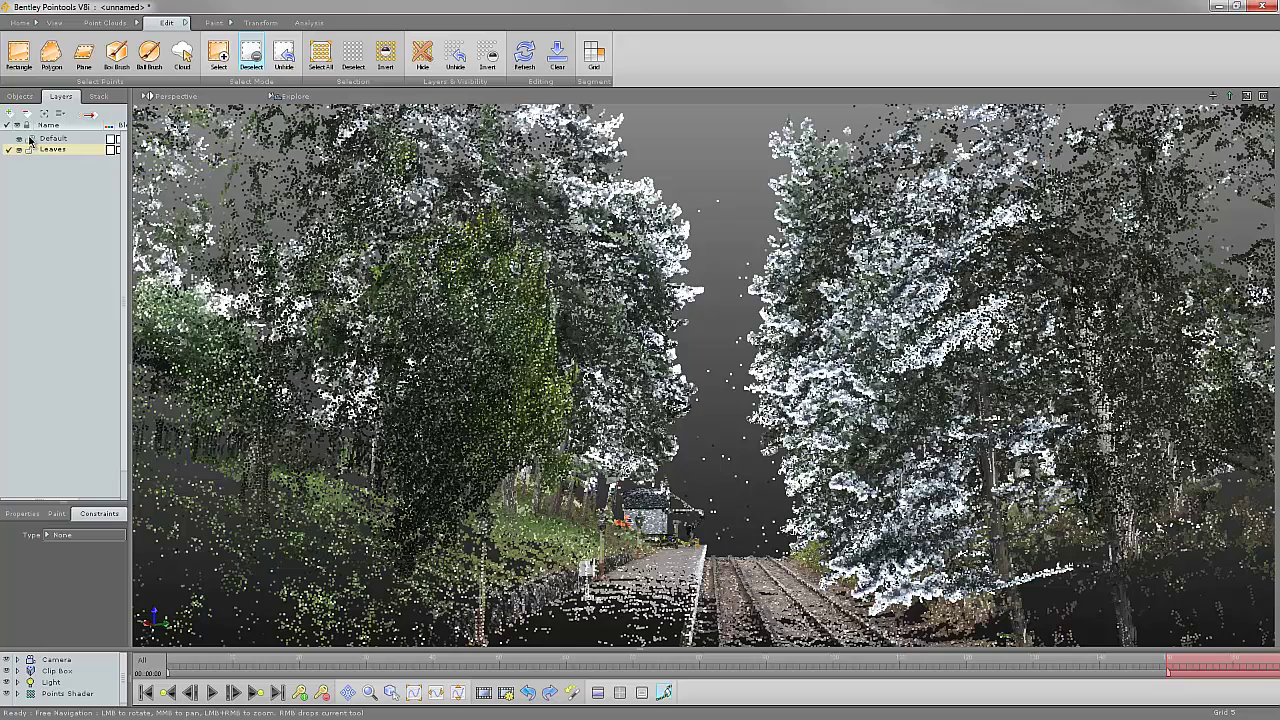
left_click(29, 149)
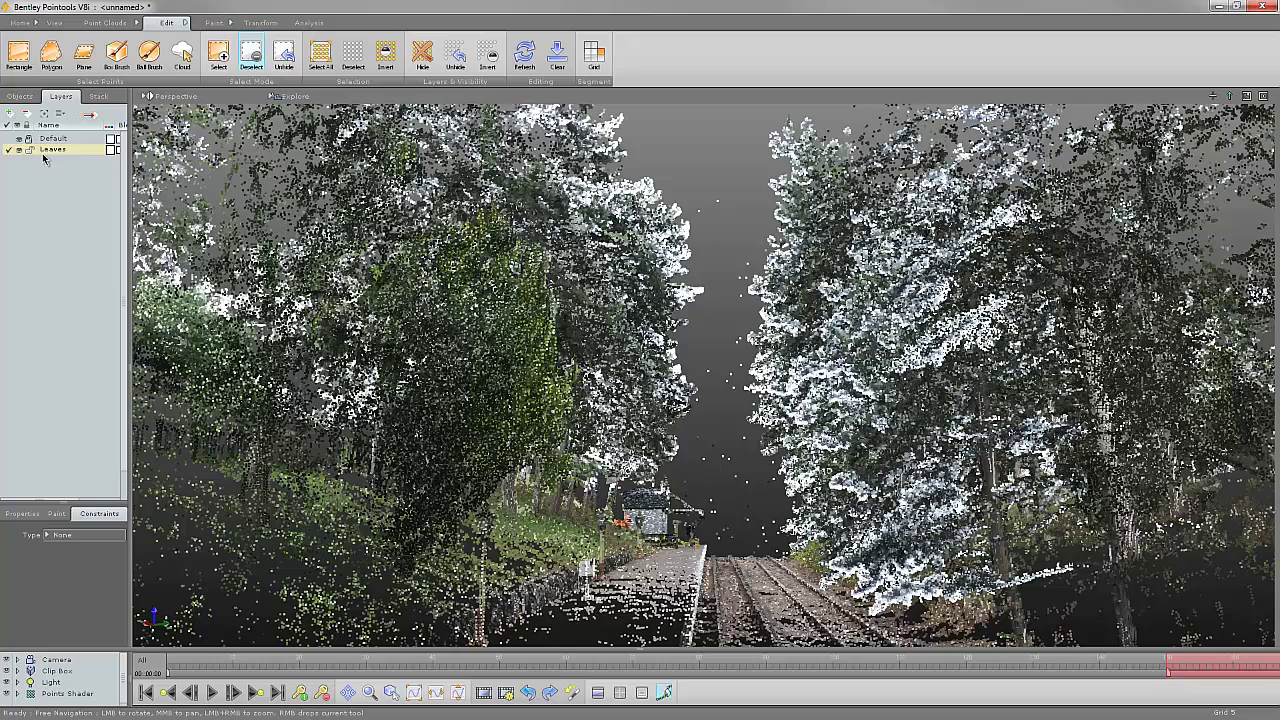
left_click(212, 22)
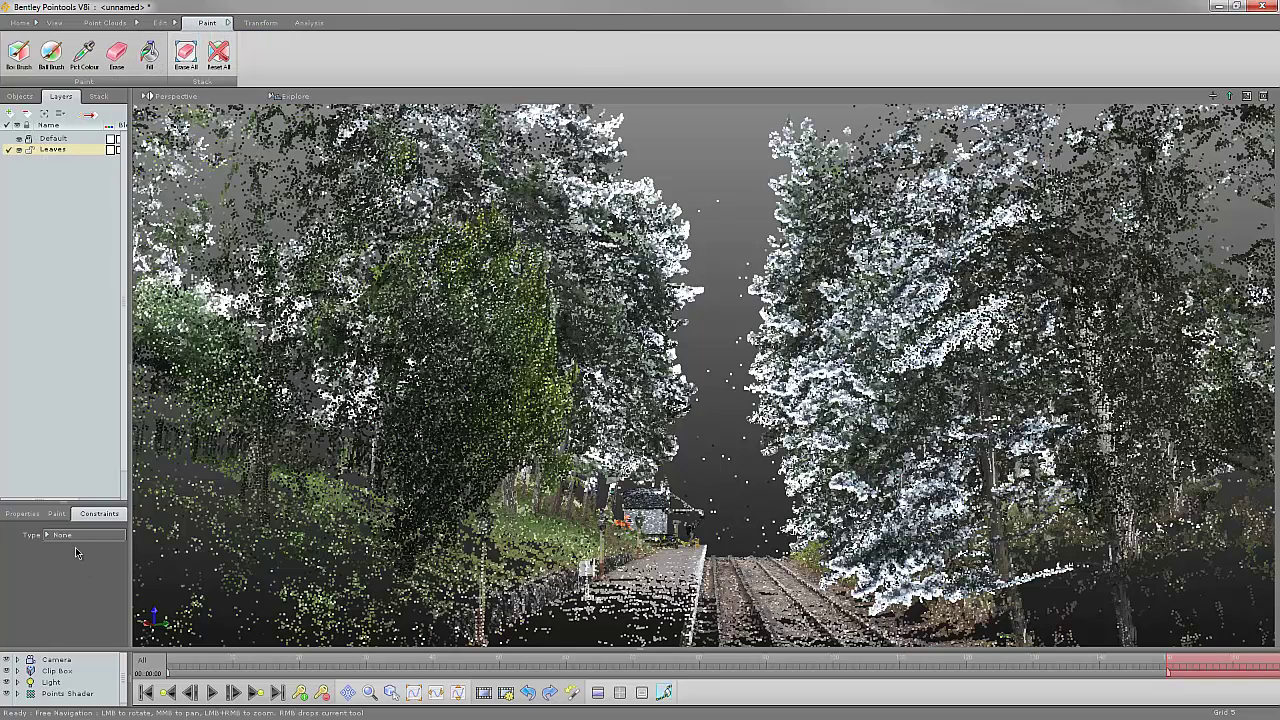
Sample a dark green (about RGB 25, 51, 26) from the trees and set blending to 56%.
left_click(62, 514)
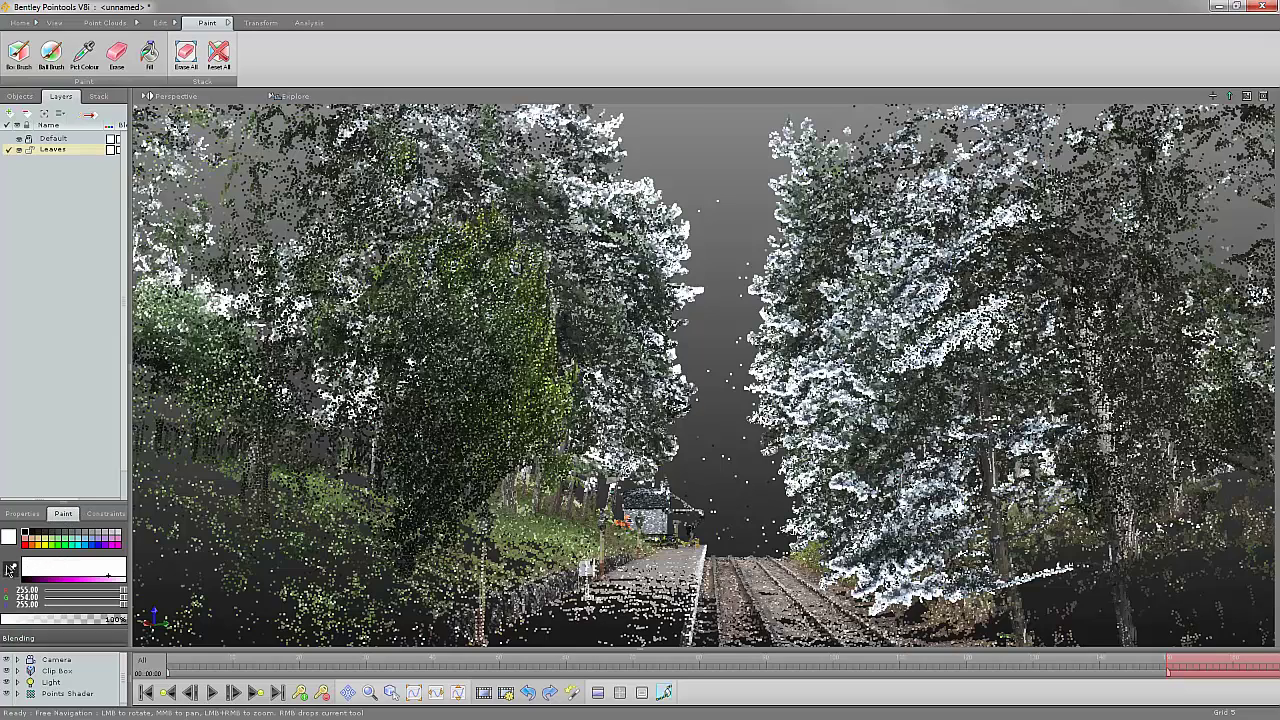
left_click(11, 570)
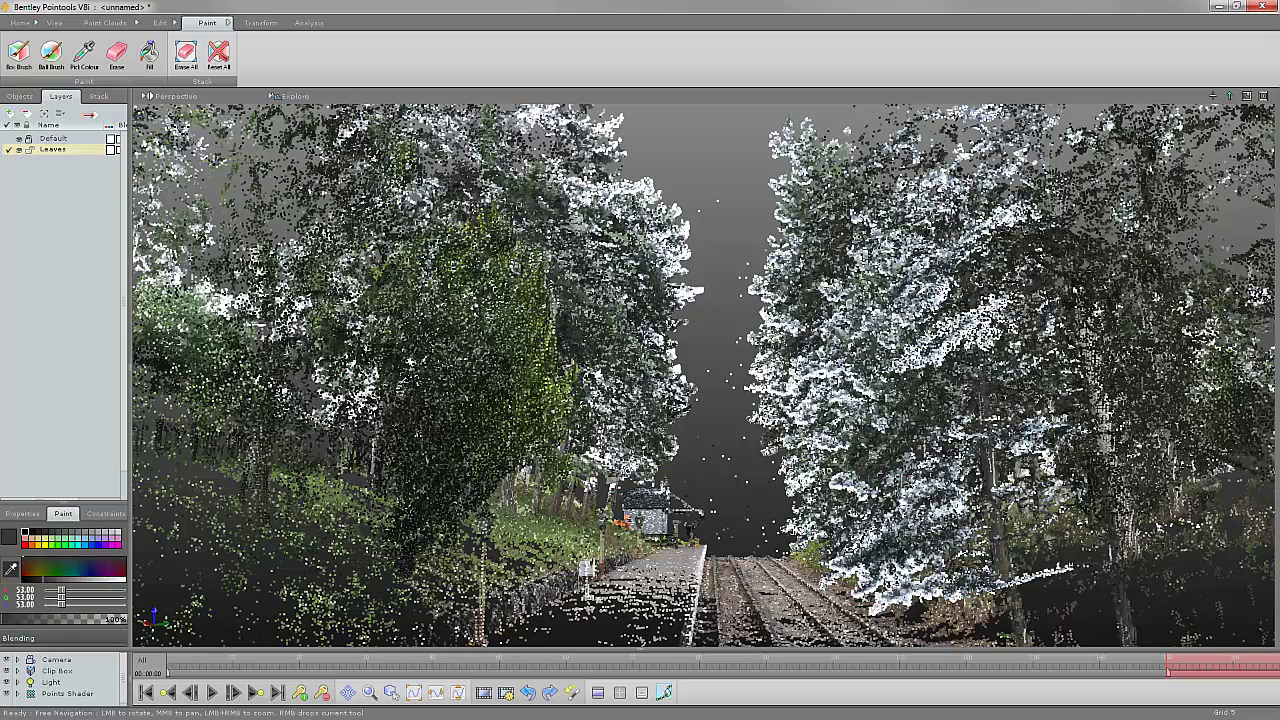
left_click(522, 337)
left_click_drag(522, 337, 537, 390)
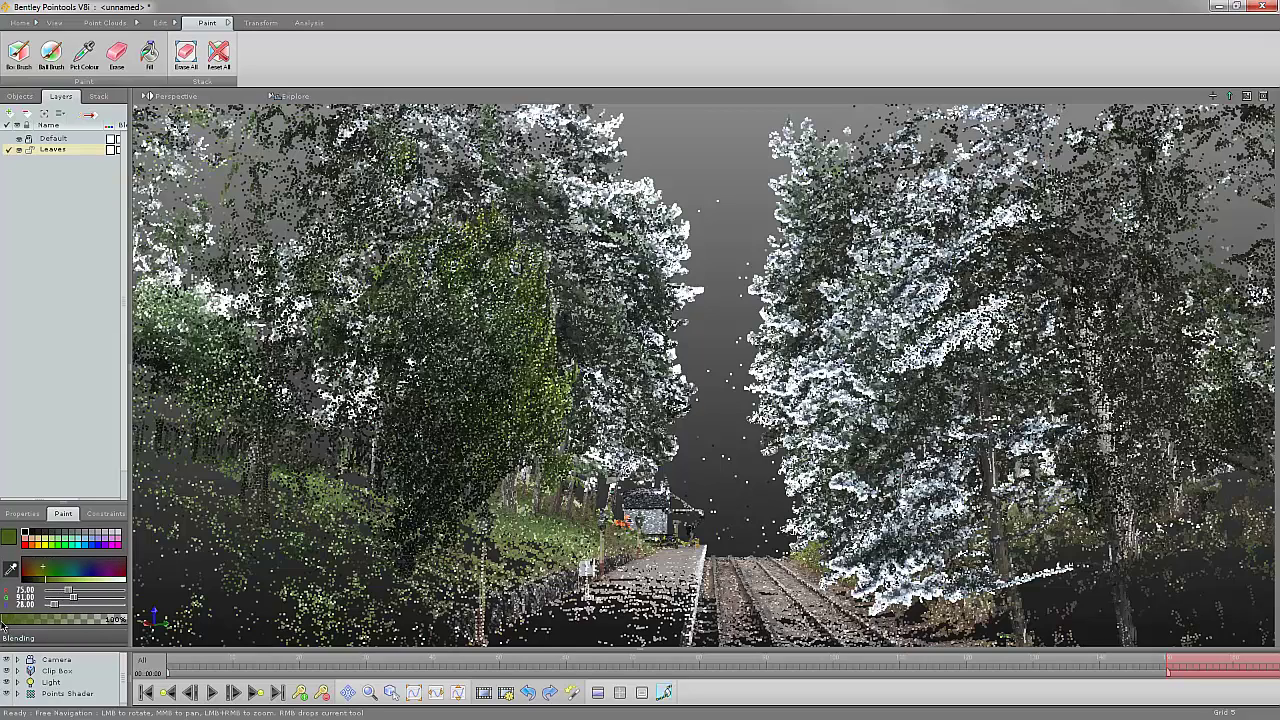
left_click_drag(2, 625, 57, 625)
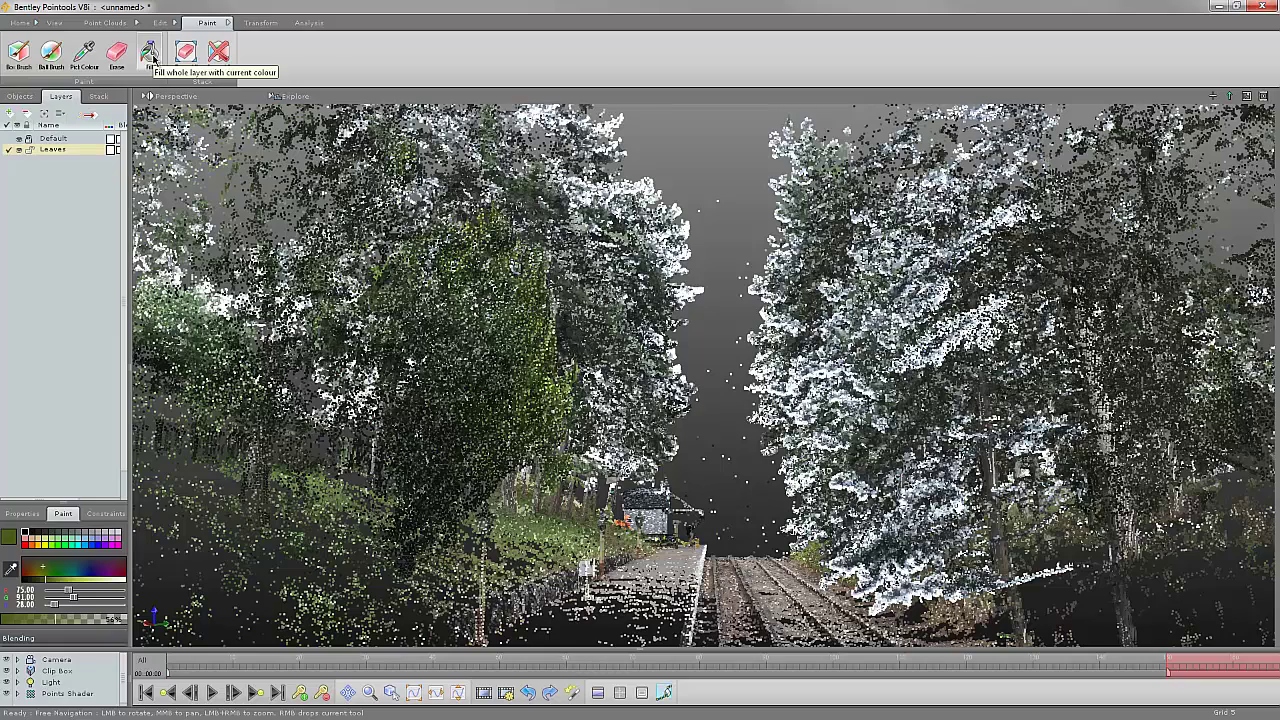
Fill the Leaves layer with green, then refill it with a brighter olive green (about RGB 54, 65, 15).
left_click(150, 54)
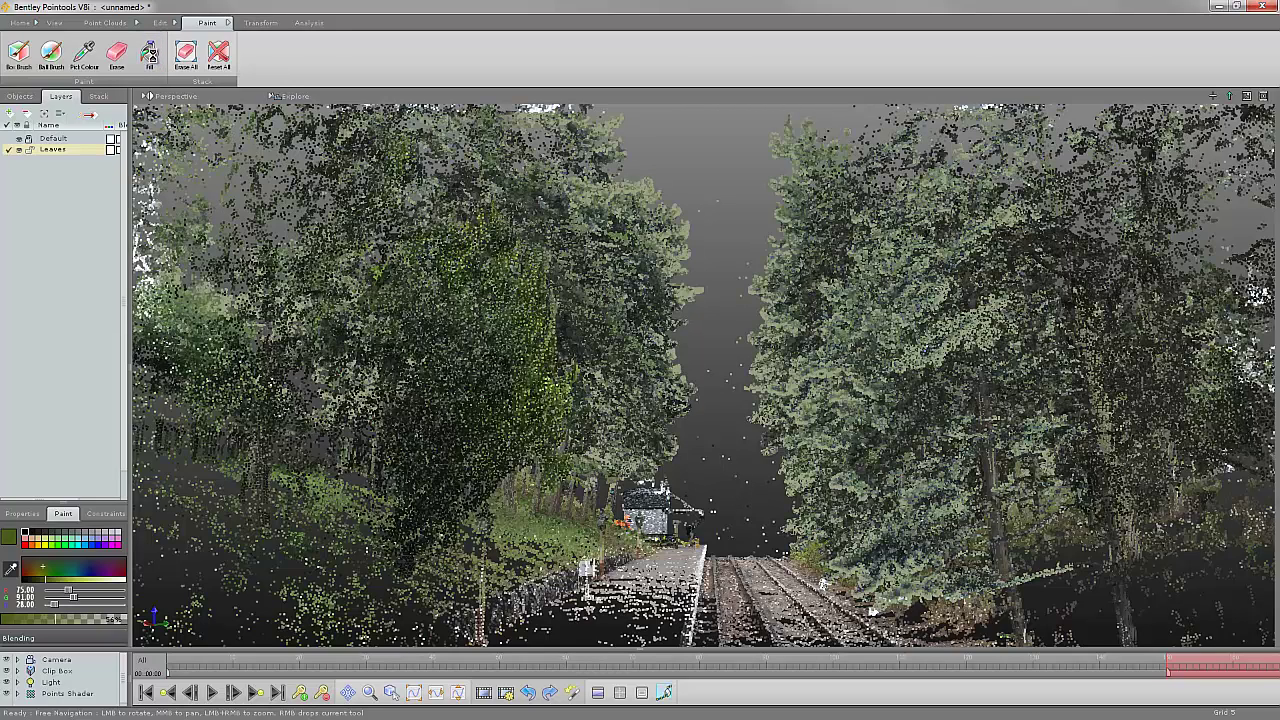
left_click(150, 54)
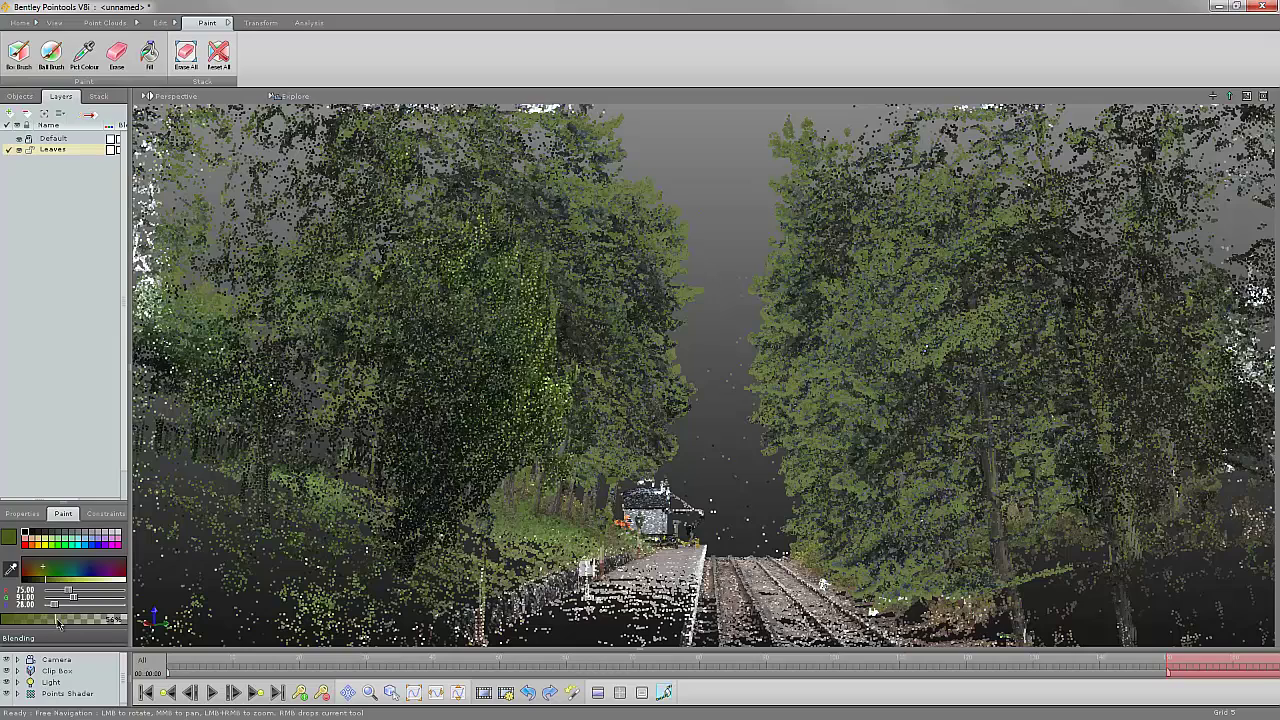
left_click(45, 570)
left_click_drag(45, 570, 47, 573)
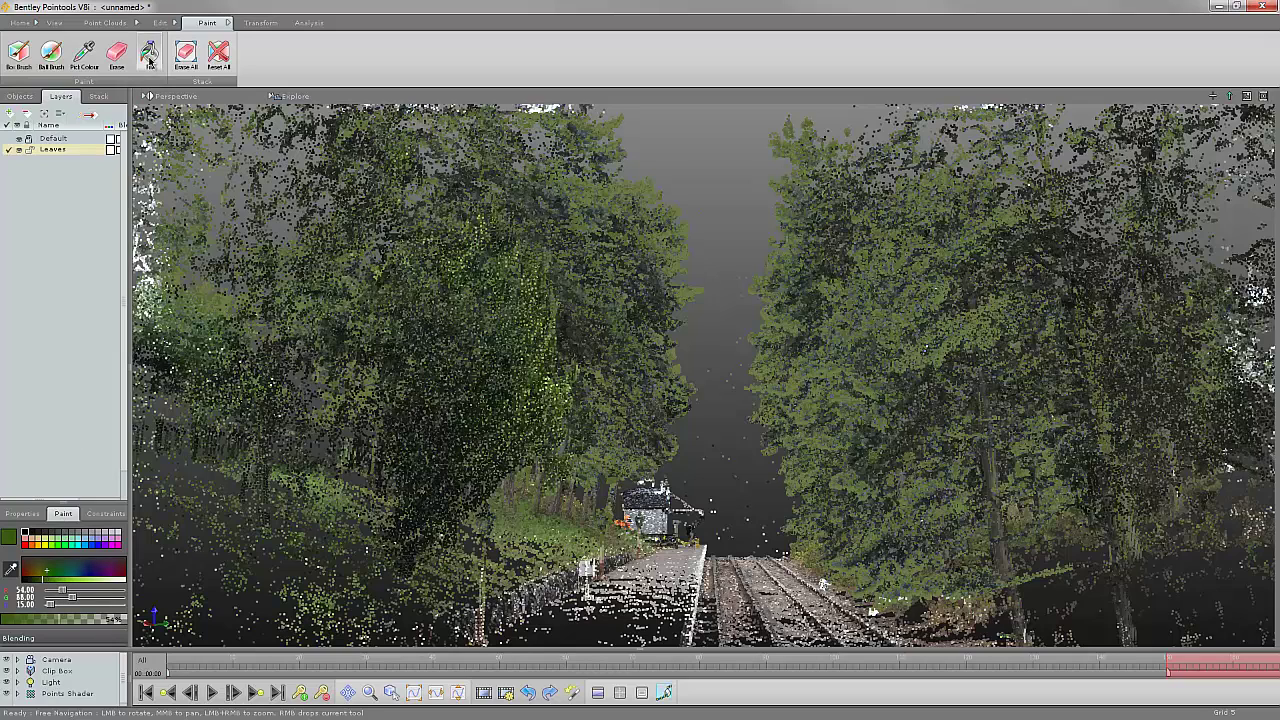
left_click(149, 55)
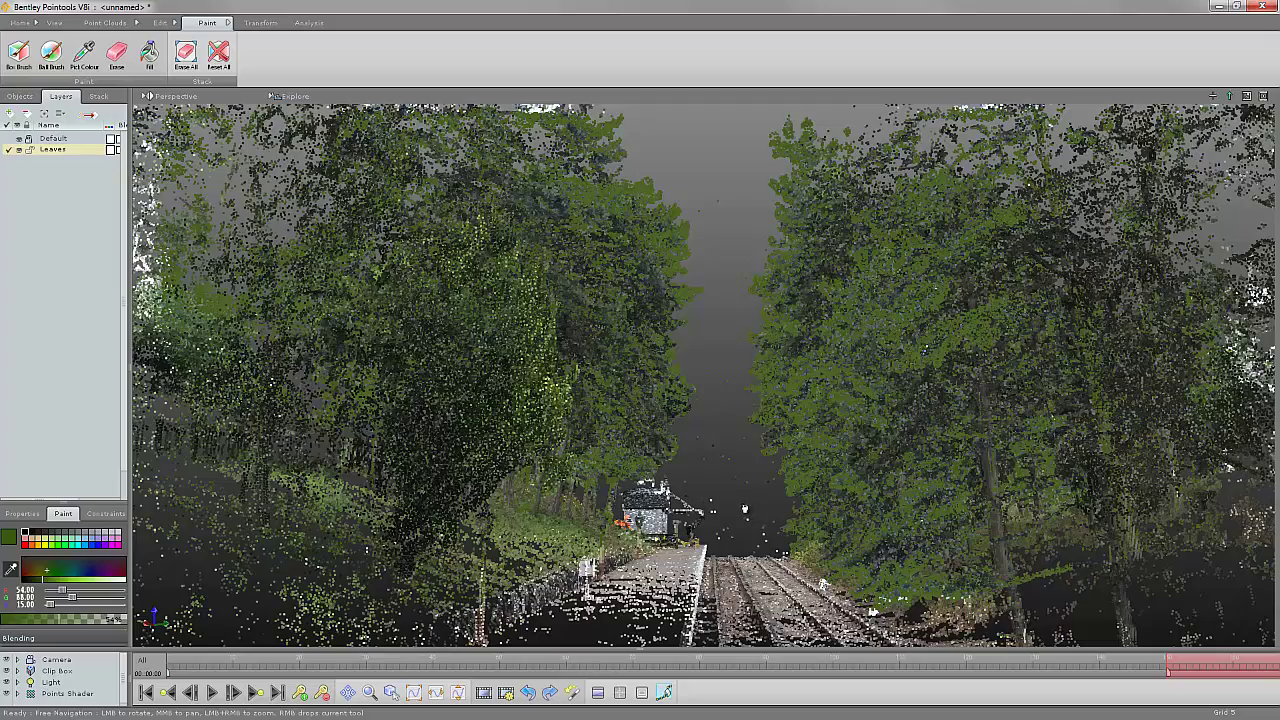
Zoom in along the track and back out to inspect the green-painted tree canopies.
scroll(744, 509, "up", 4)
scroll(669, 541, "up", 3)
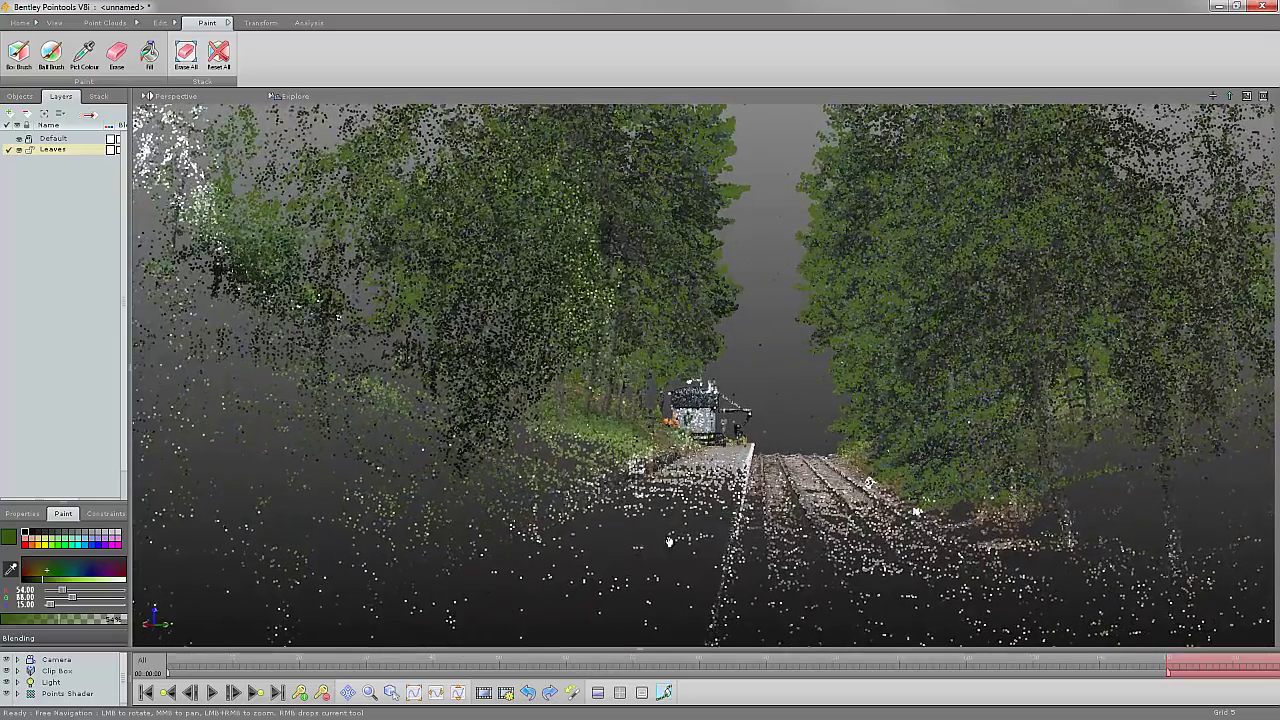
scroll(669, 541, "up", 2)
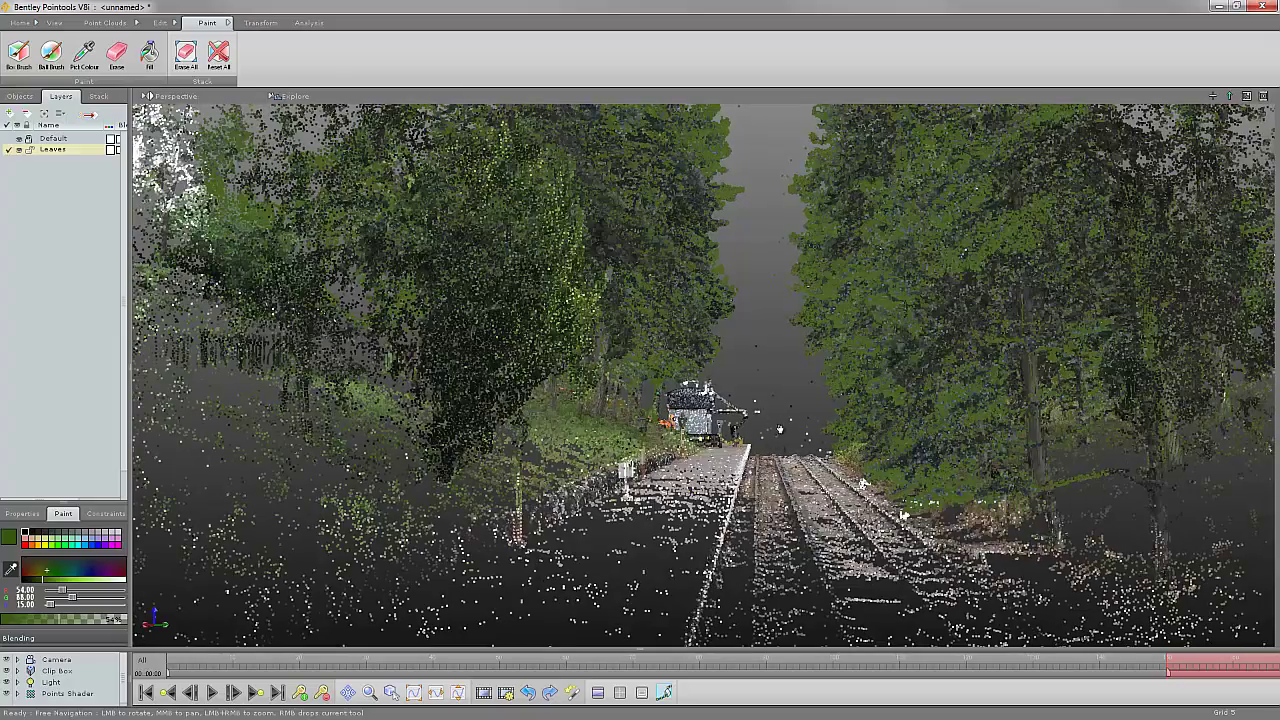
scroll(779, 430, "down", 5)
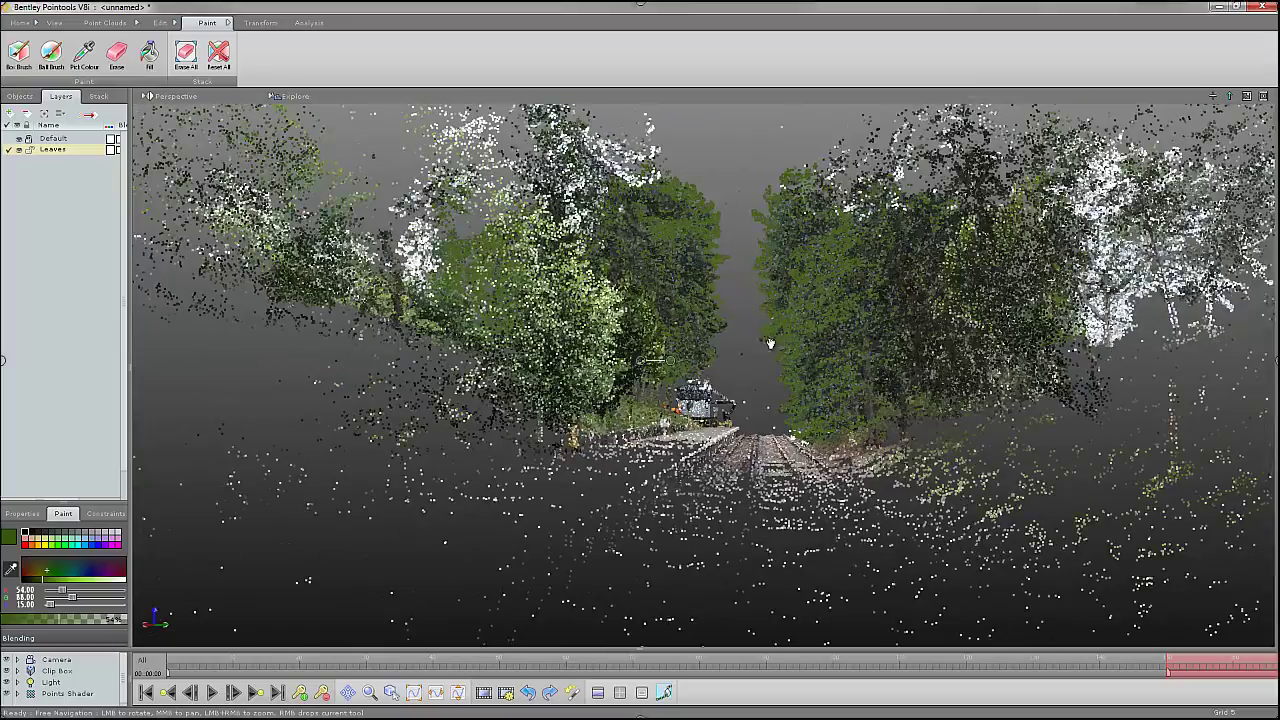